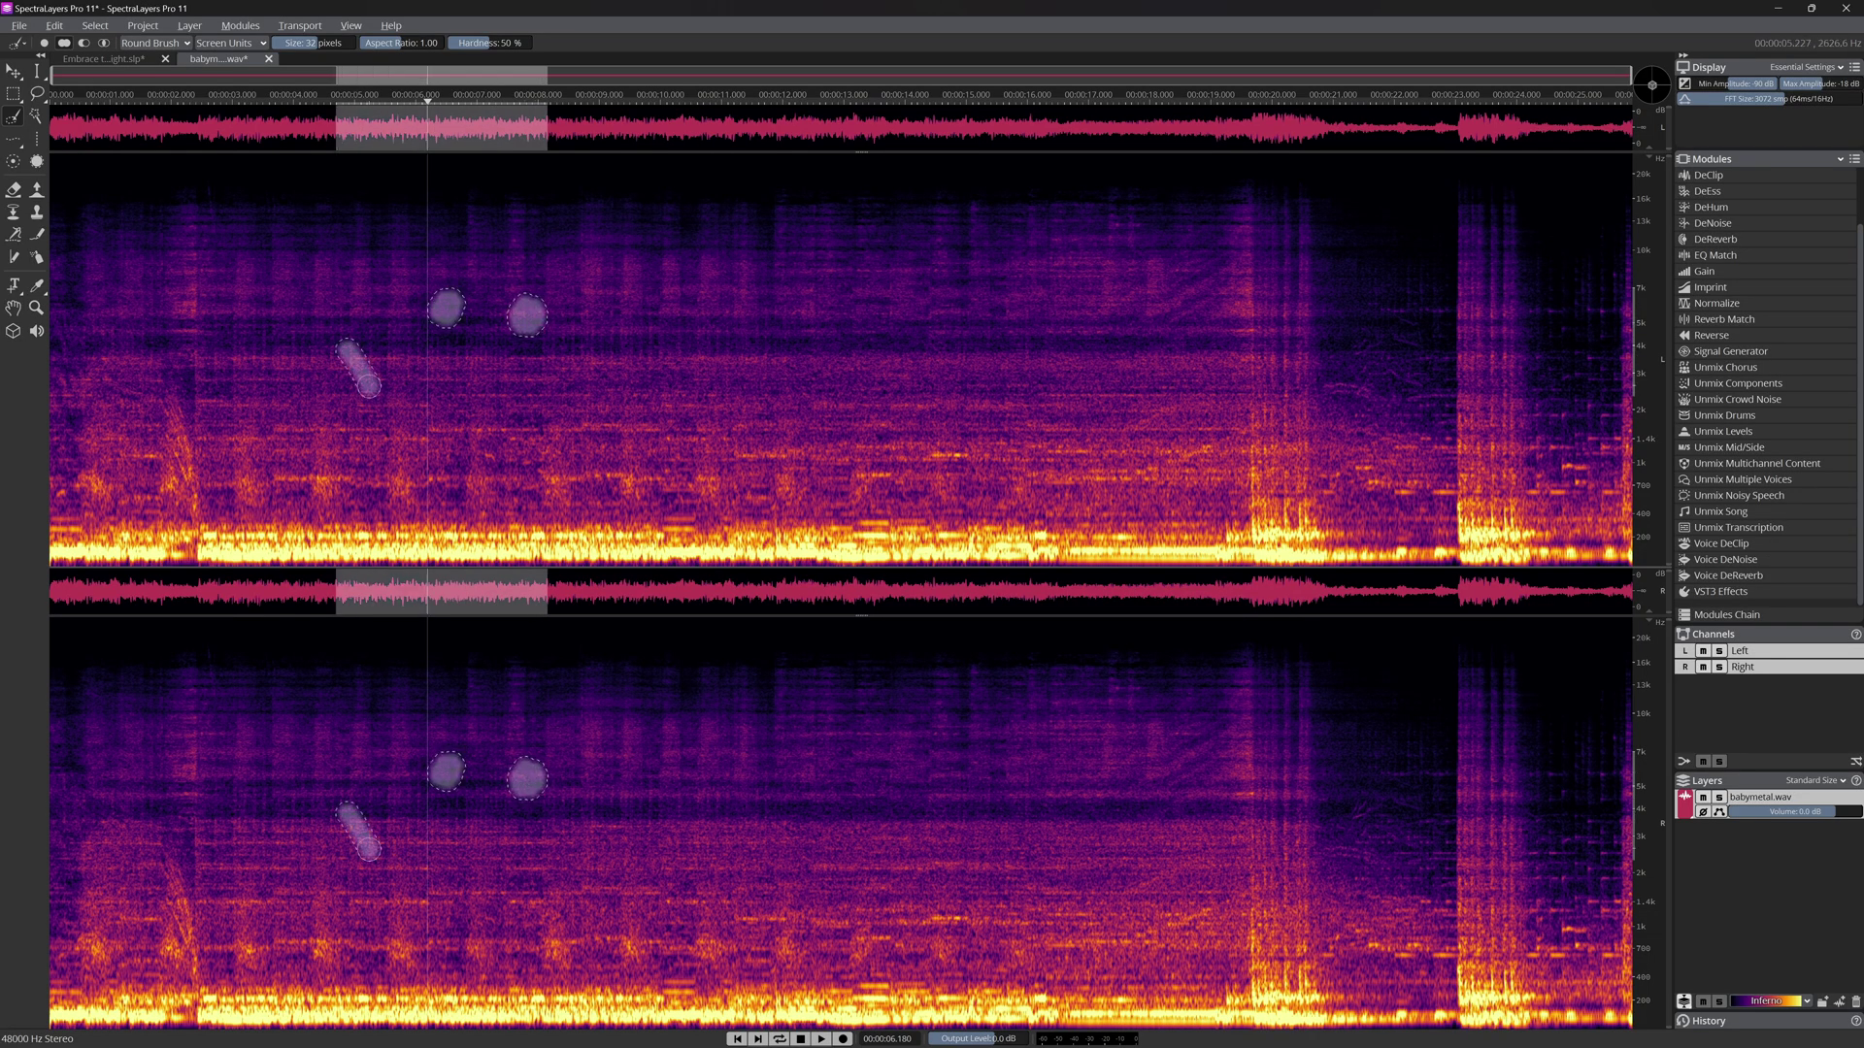
Step: Refine the face and harmonic selections, clear them, and switch to the Embrace the Night project
left_click_drag(555, 450, 623, 347)
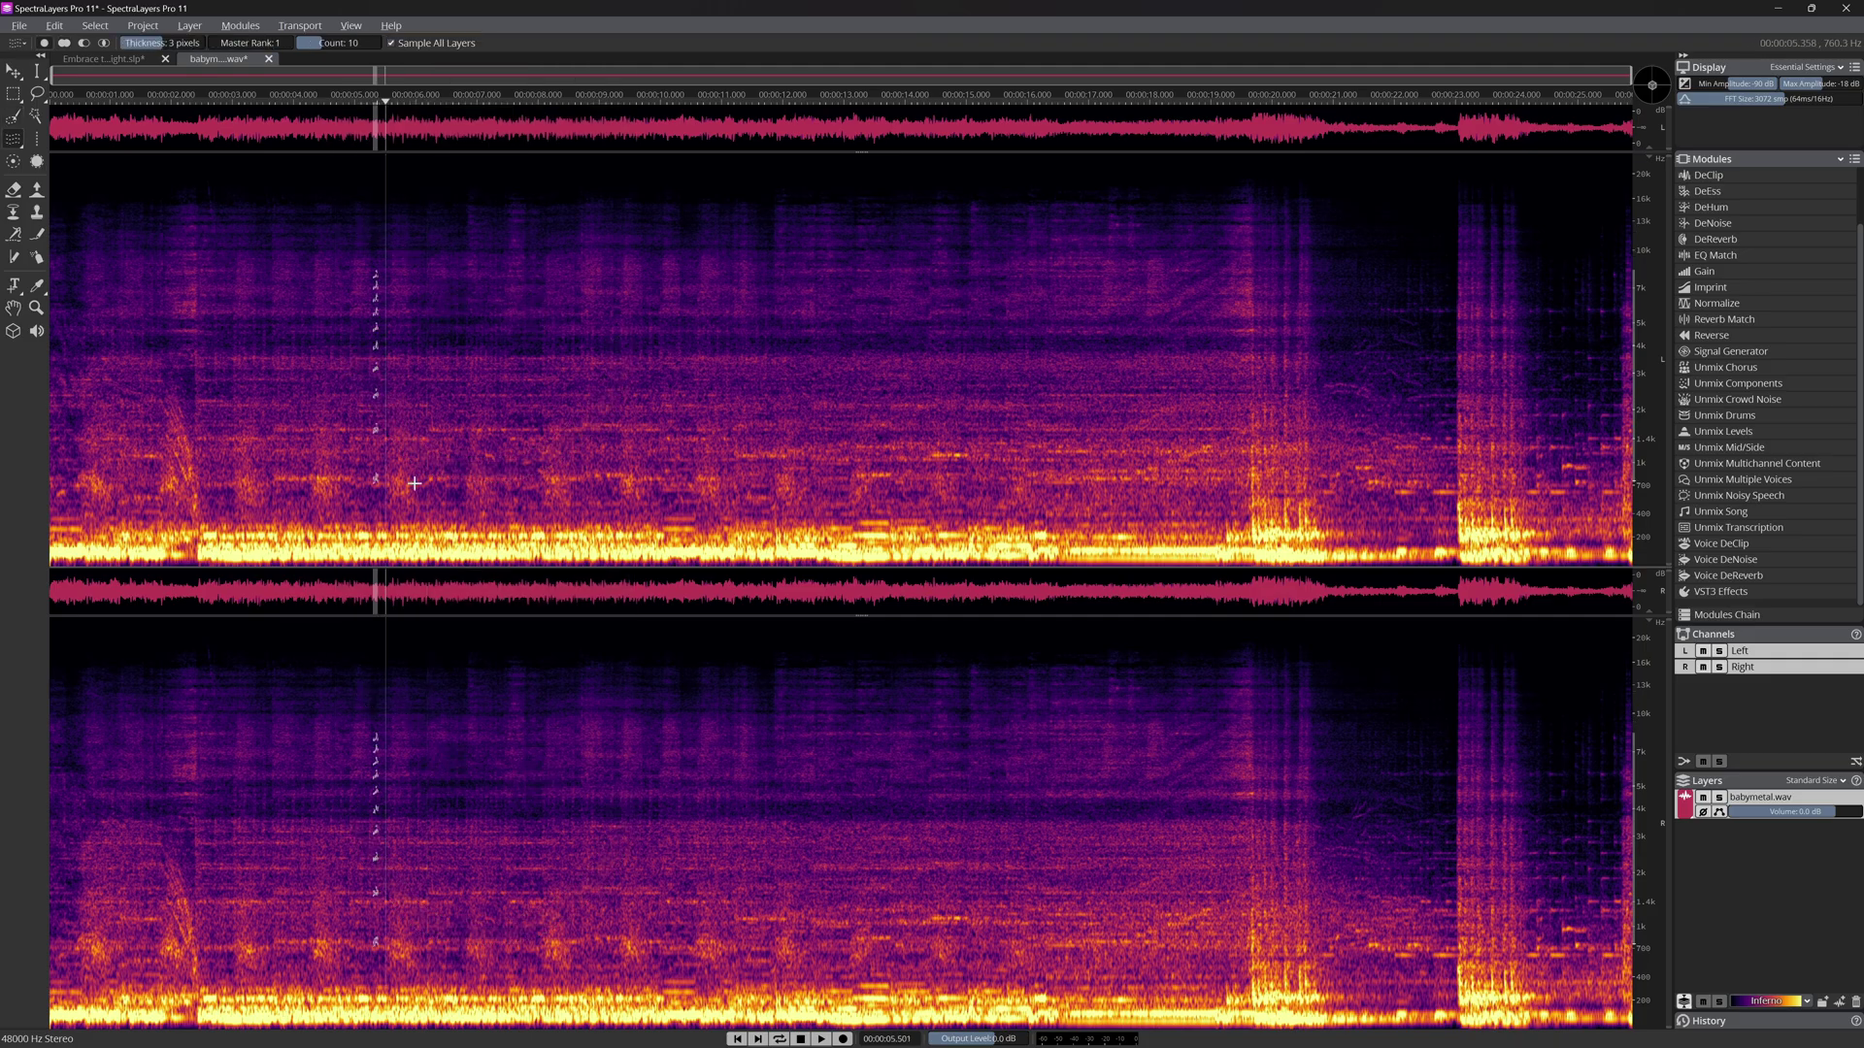
mouse_move(374, 480)
left_mouse_down()
mouse_move(519, 485)
mouse_move(644, 456)
mouse_move(690, 393)
left_mouse_up()
left_click(689, 385)
left_click(14, 93)
key("ctrl+w")
Step: Solo the Vocals, Drums, Kick, Snare and Hi-Hat stems in turn, ending on Hi-Hat
left_click(1726, 829)
left_click(1726, 829)
left_click(1727, 859)
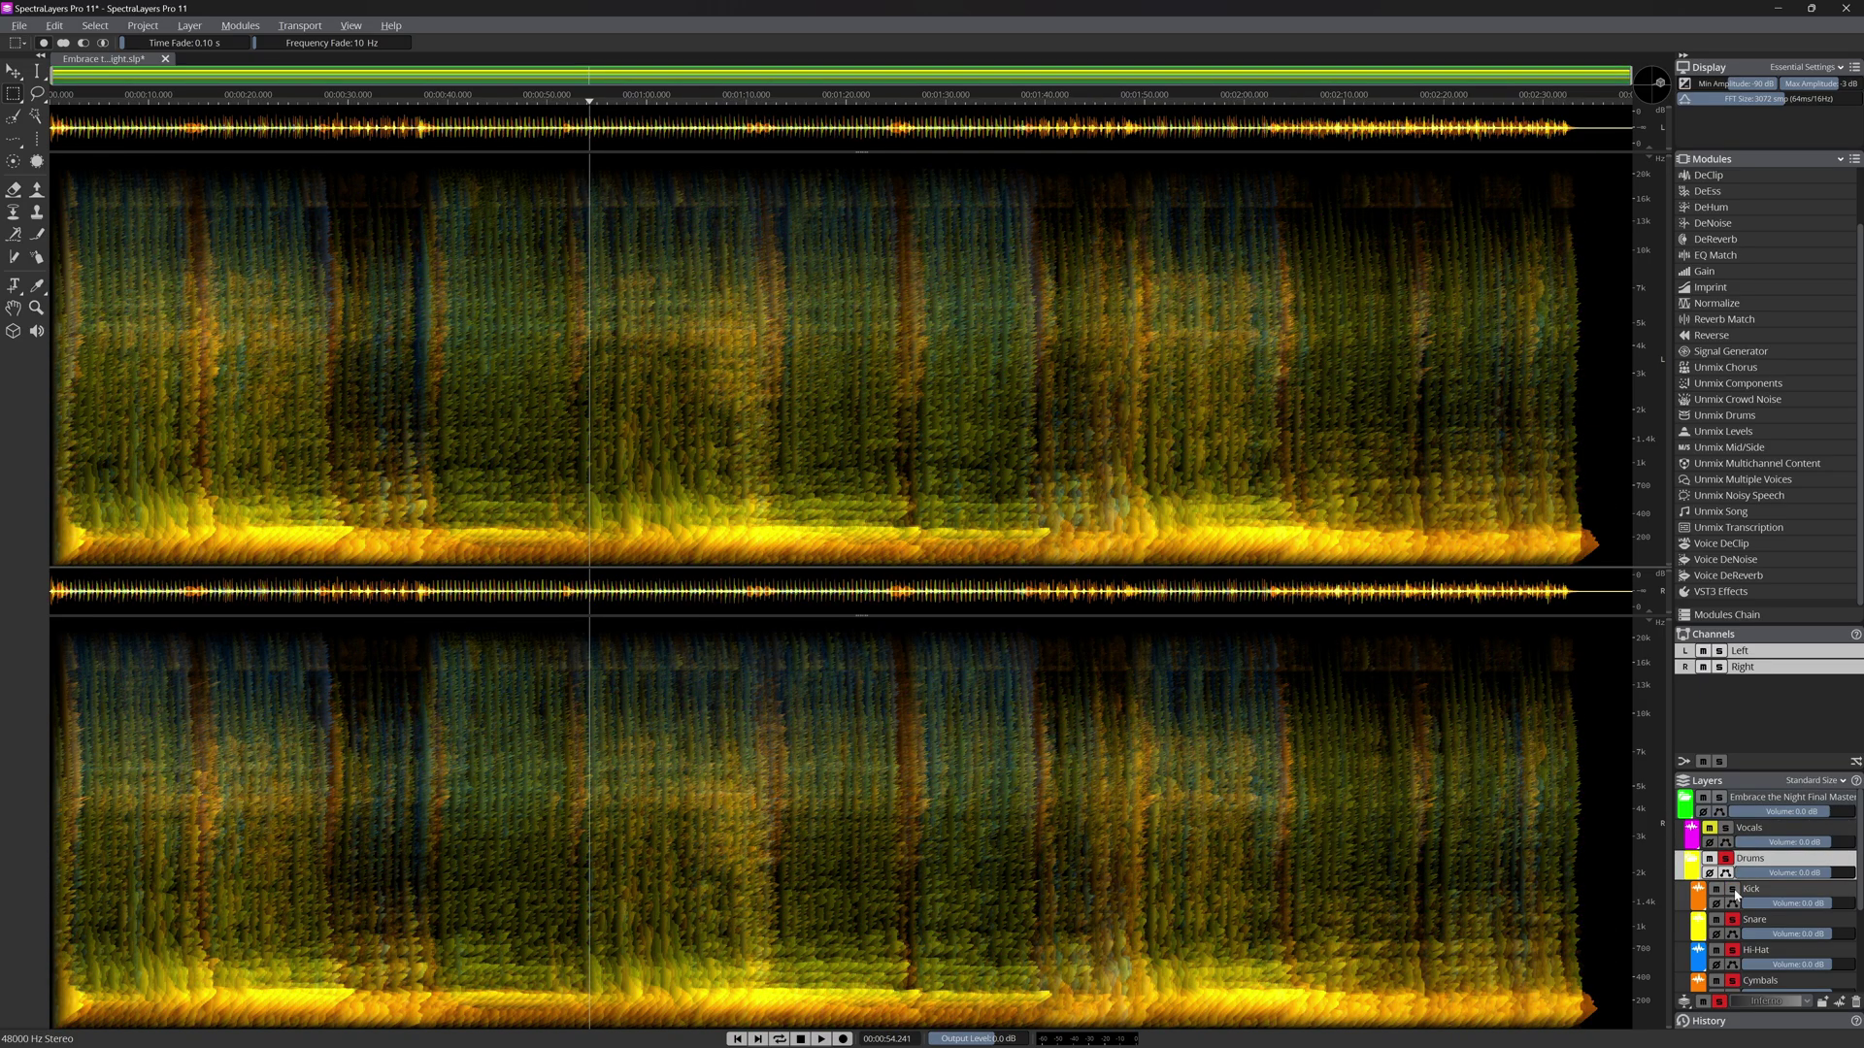
left_click(1733, 890)
left_click(1732, 921)
left_click(1733, 951)
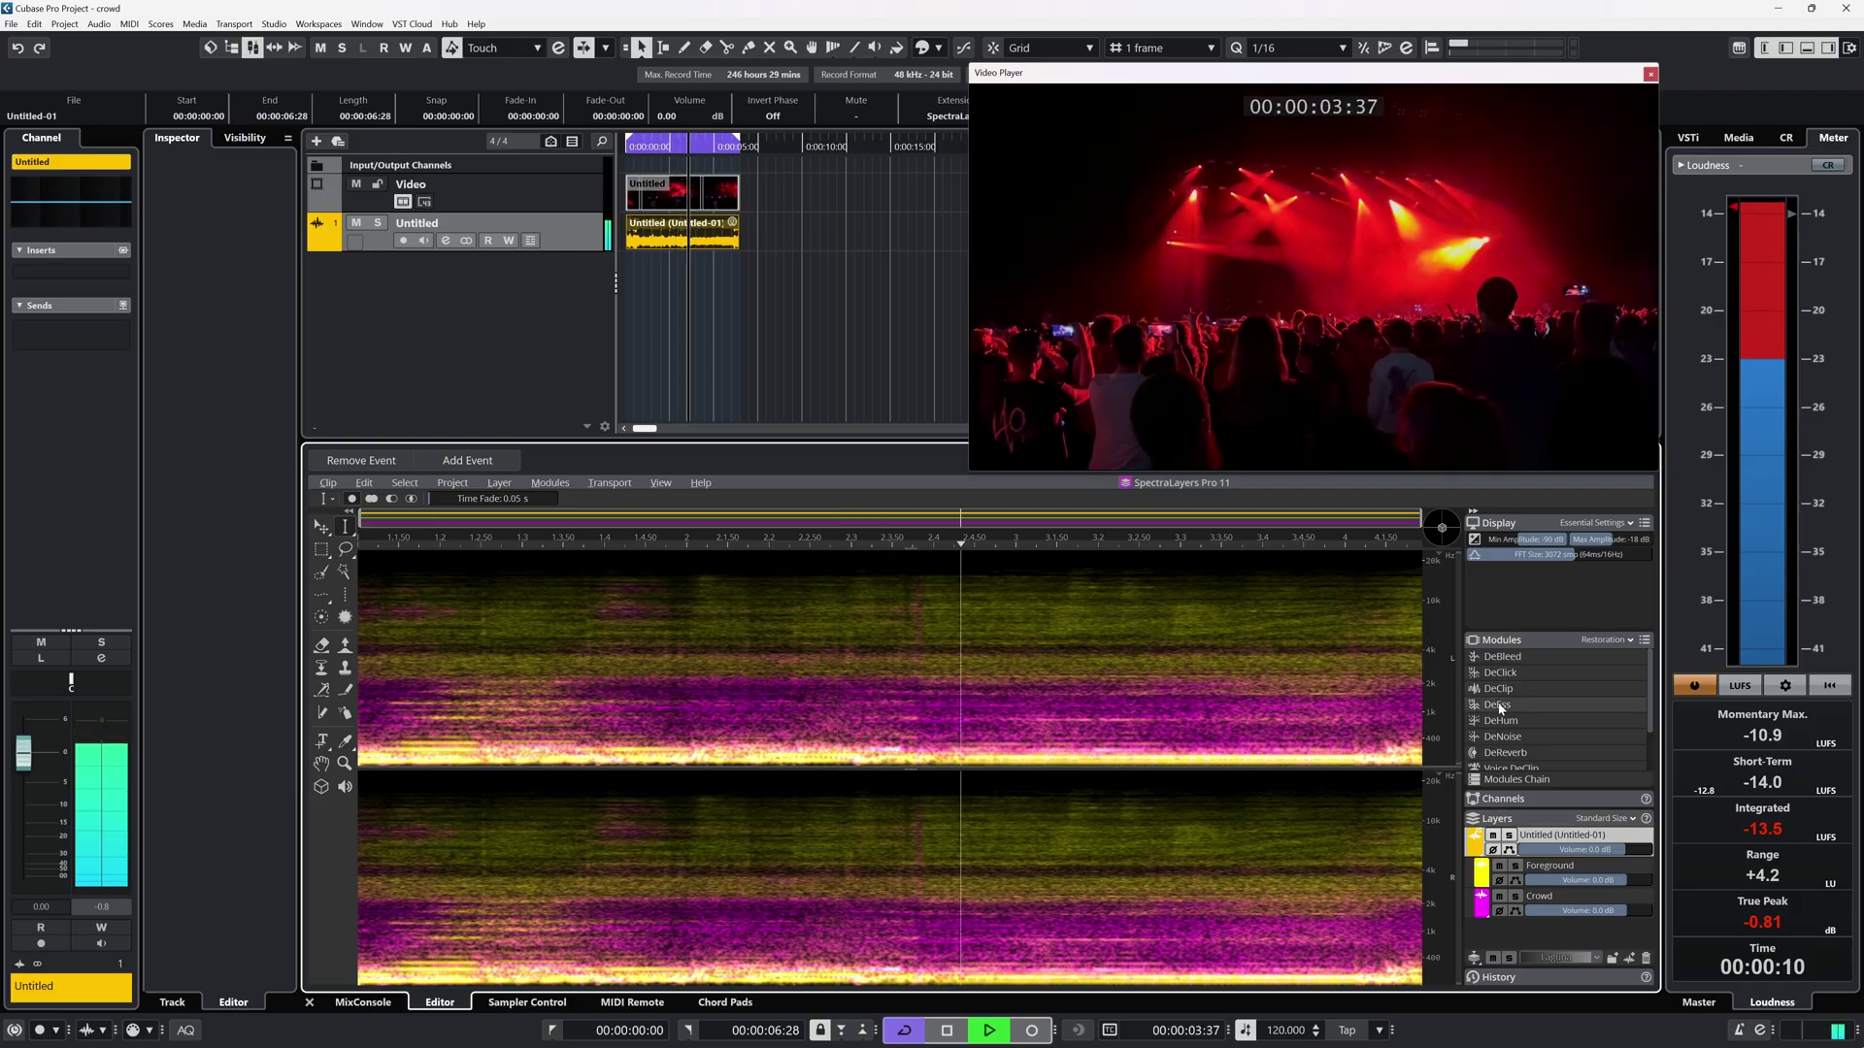
Step: Open the DeEss module settings and move its dialog over the spectrogram
double_click(1499, 707)
left_click_drag(1515, 708, 964, 618)
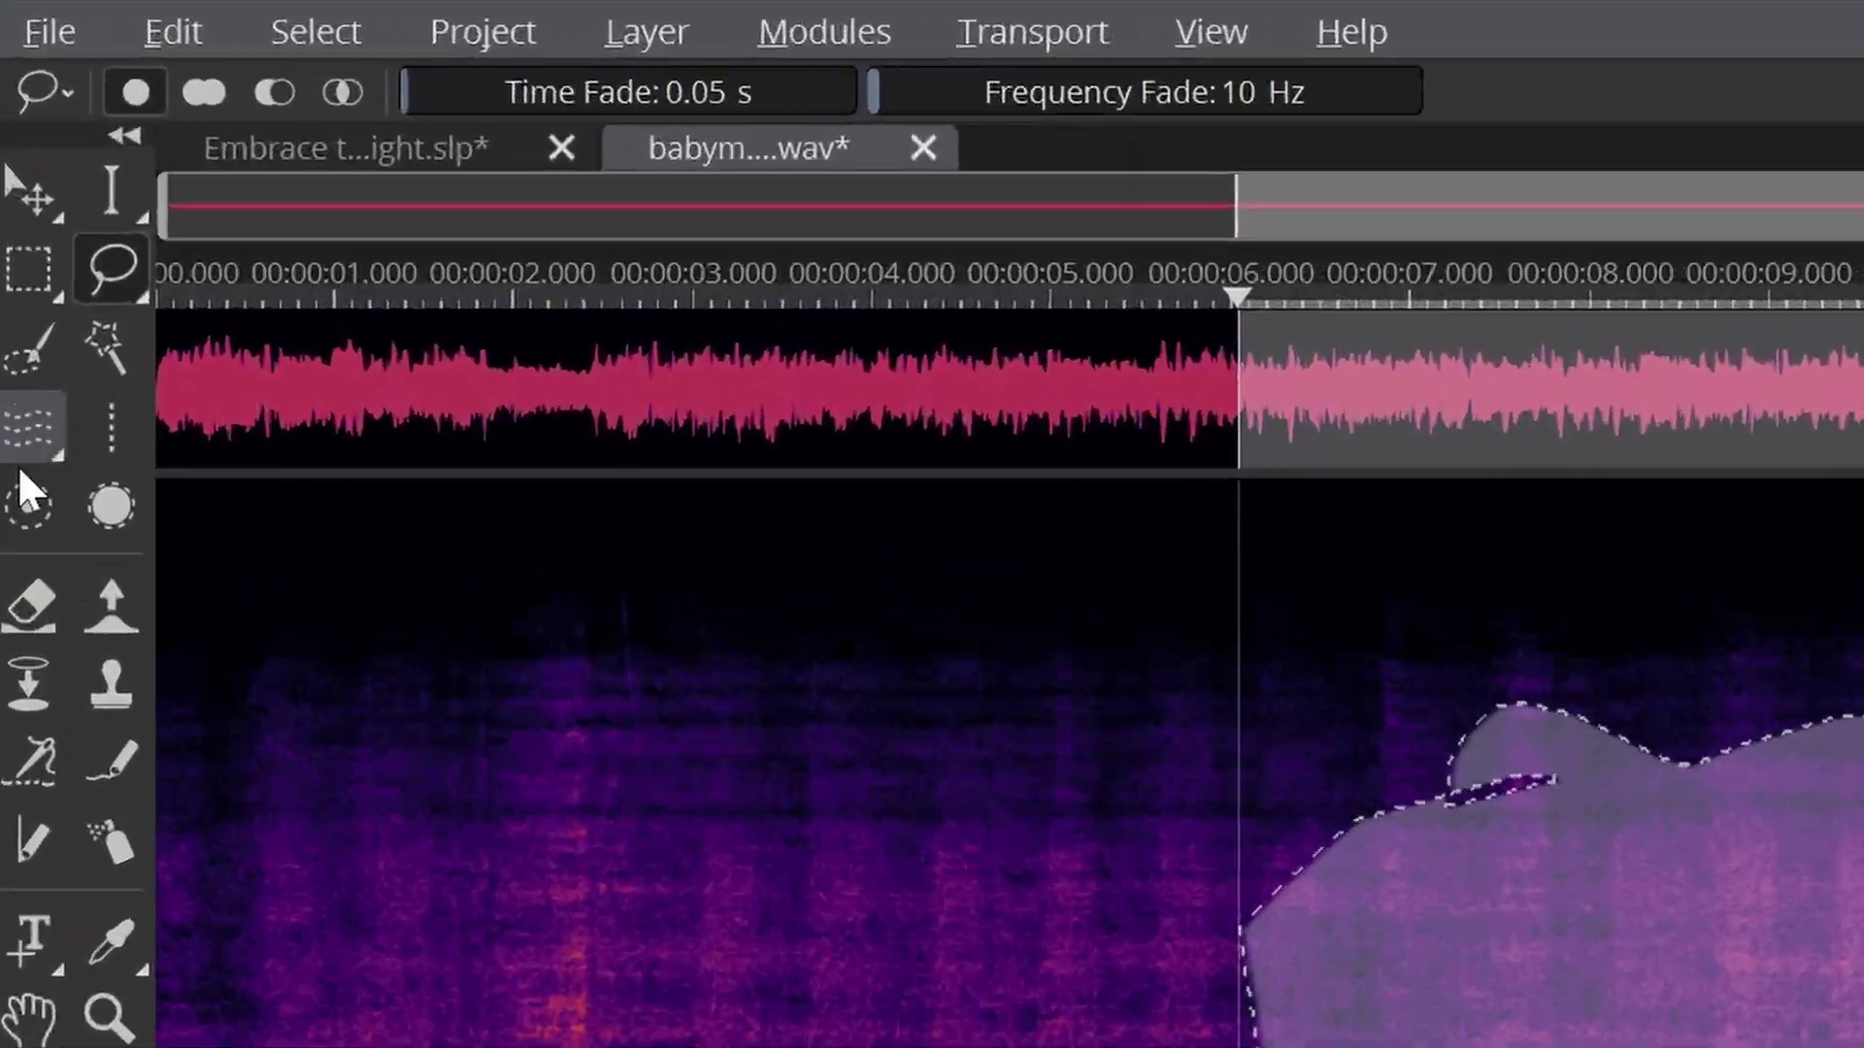
Step: Soften the selection's lower edge with the Selection Fade brush, then choose the Sharpening brush
left_click(13, 161)
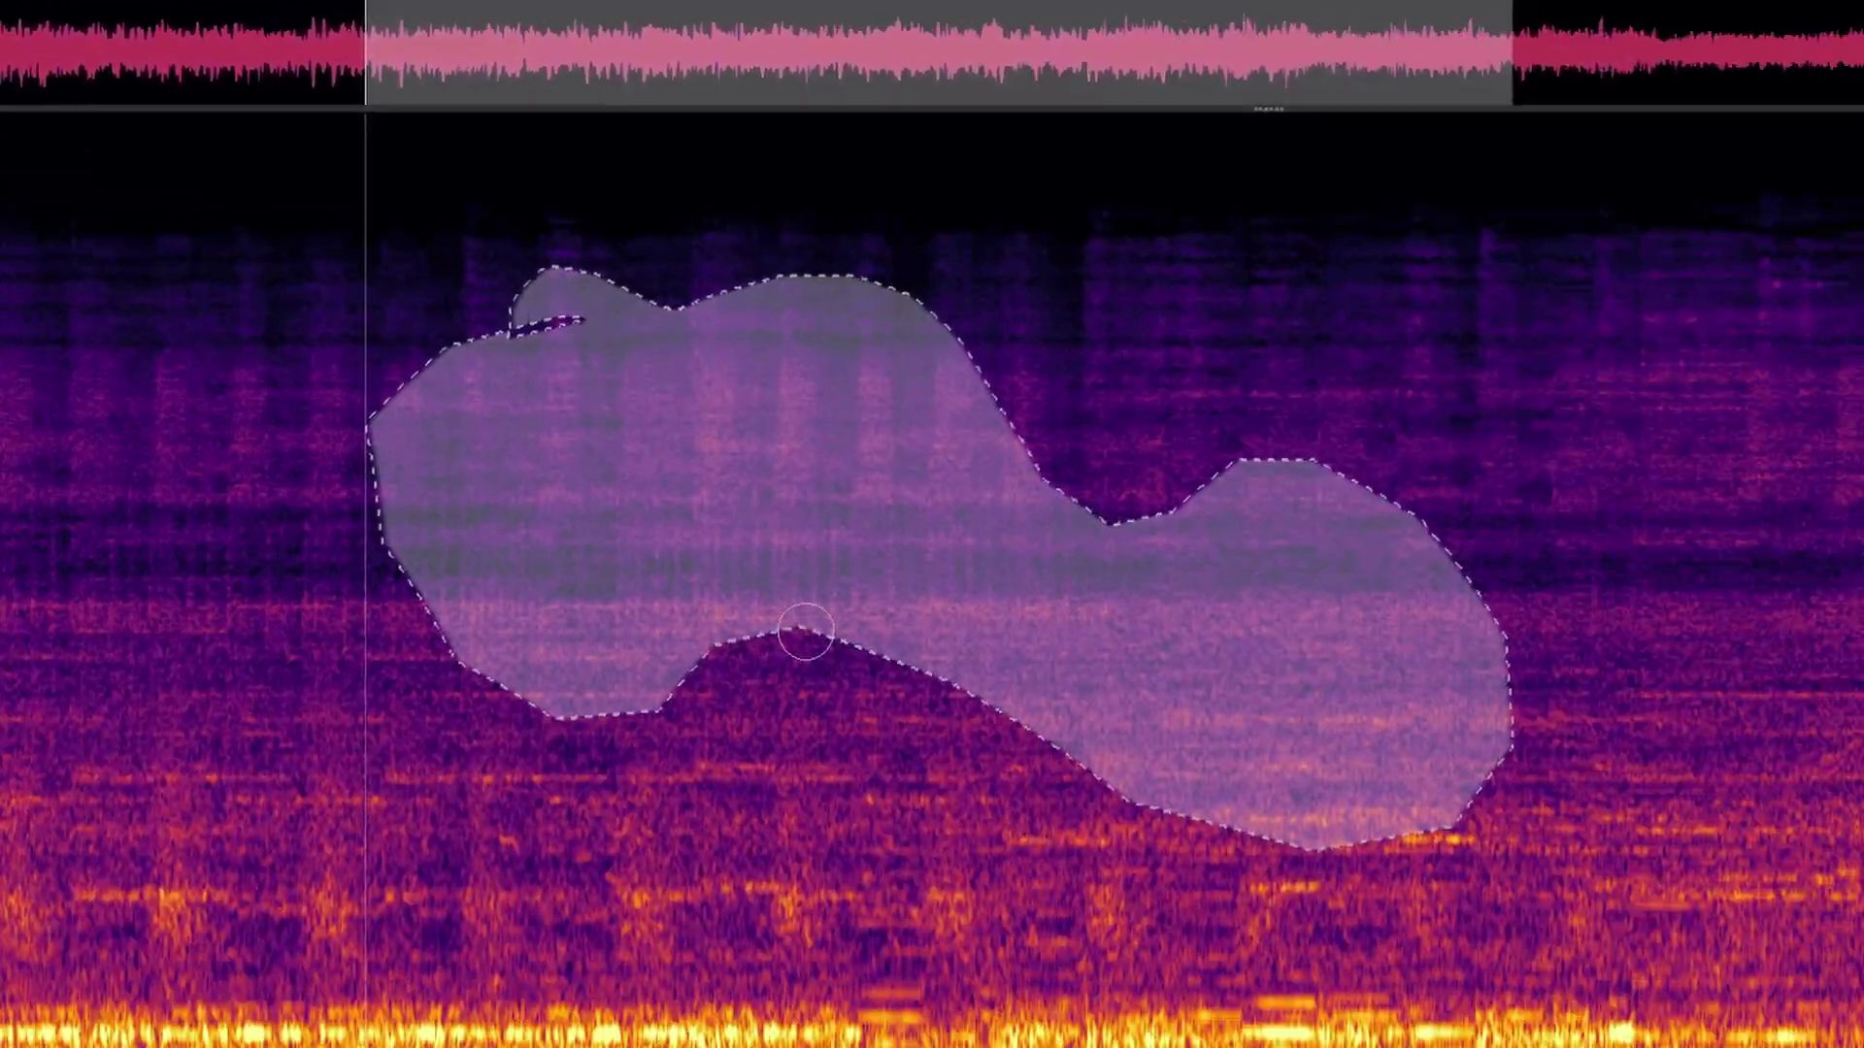
left_click_drag(1863, 1047, 1606, 1047)
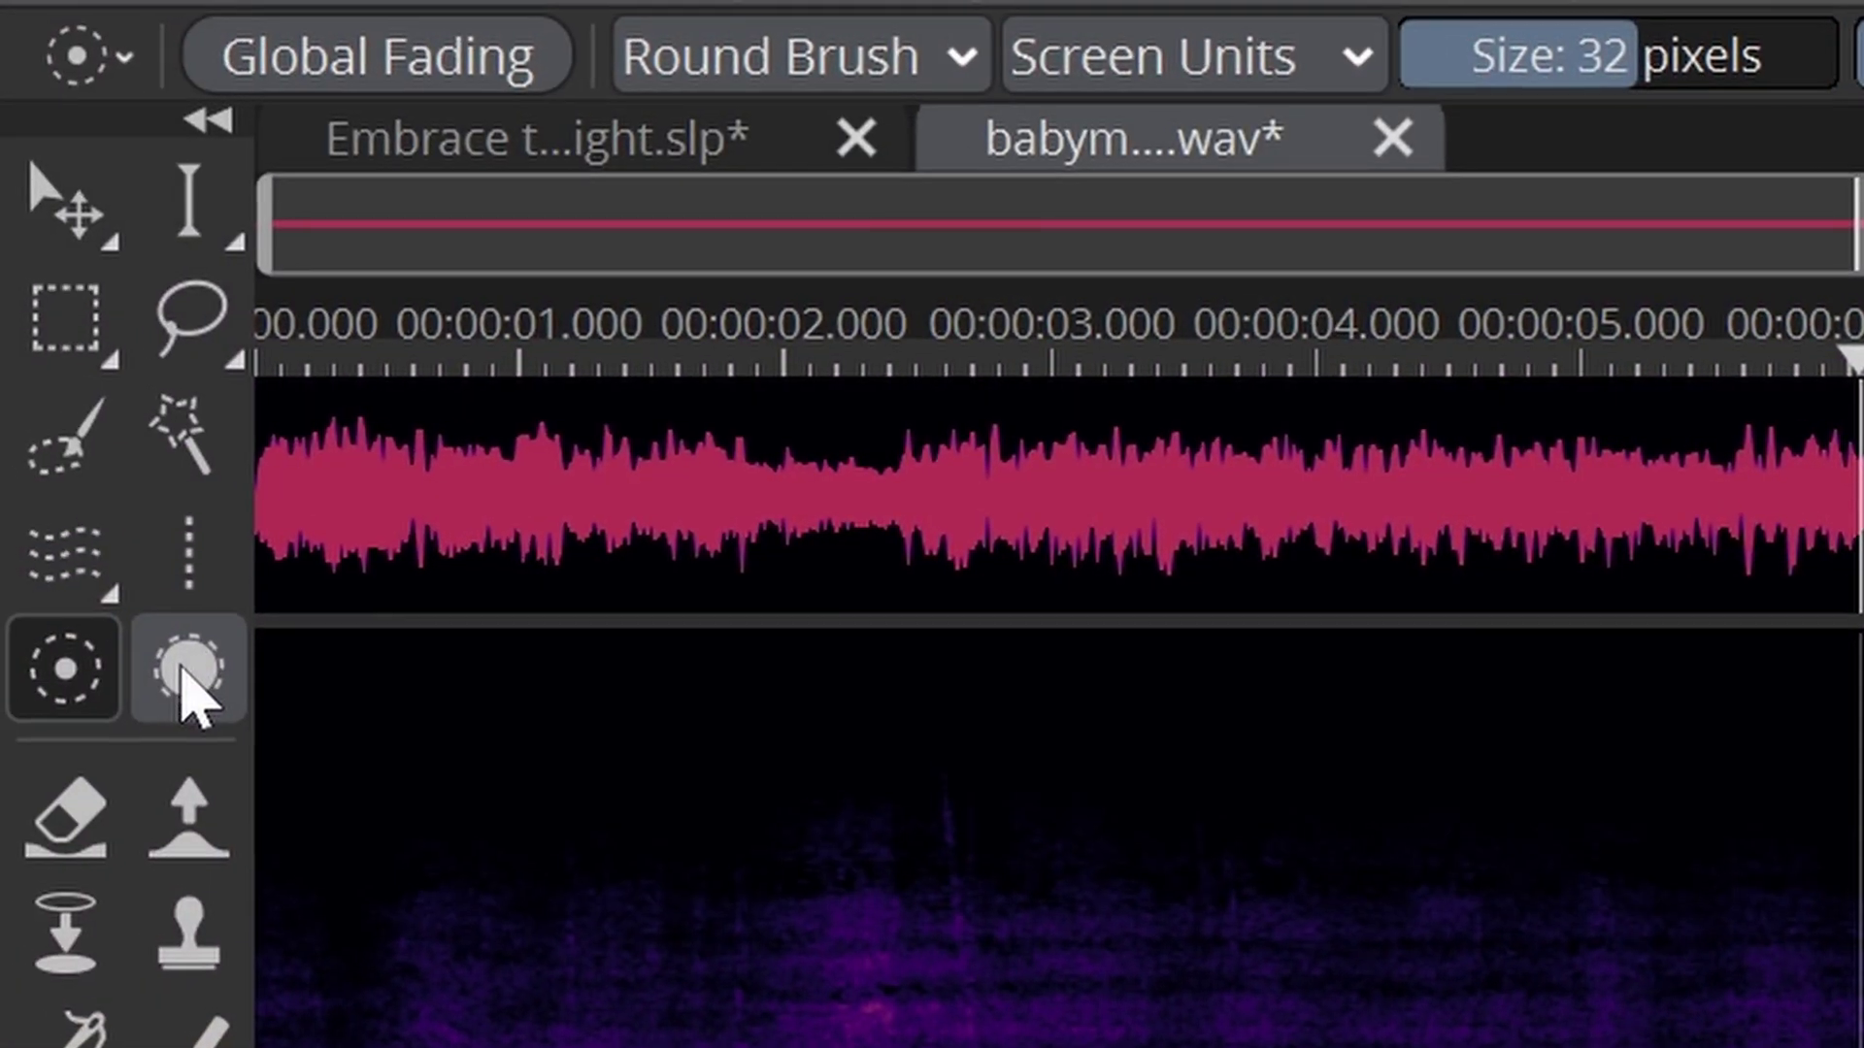
left_click(183, 670)
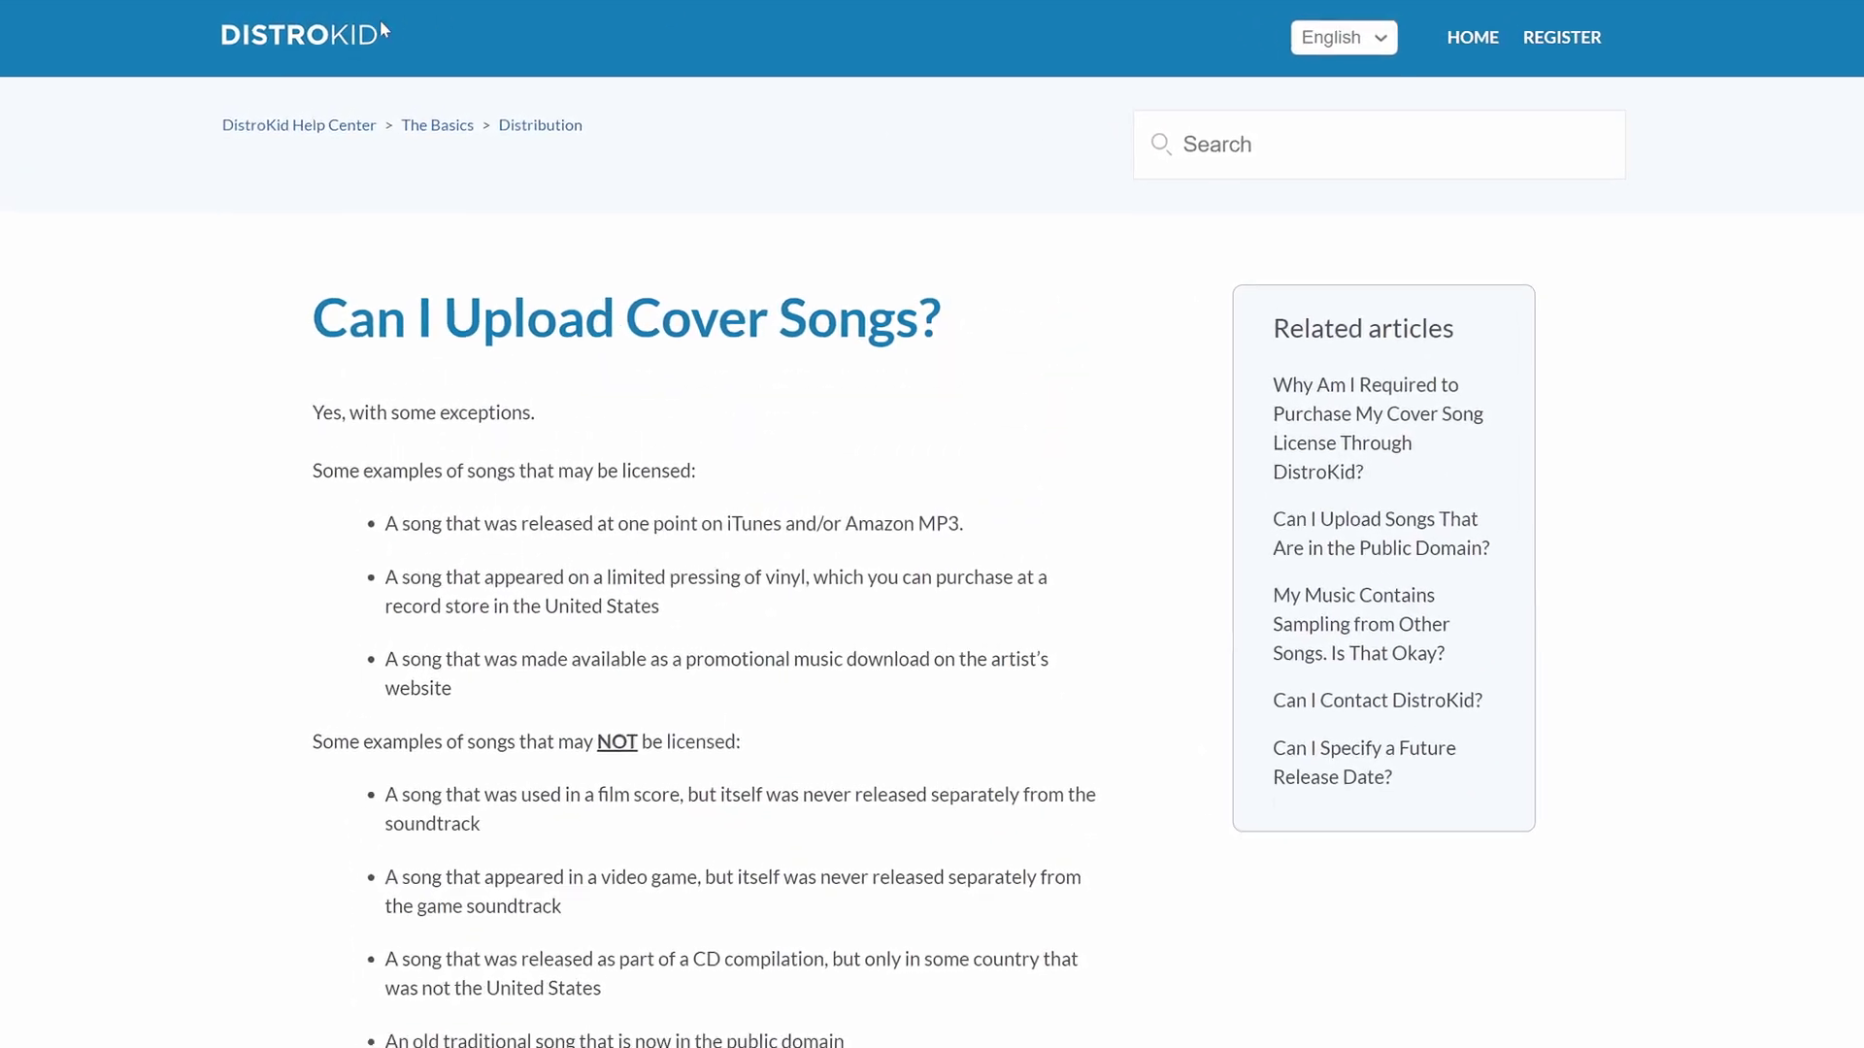
Step: Start a new DistroKid upload and scroll to the album cover, genre and Track 1 fields
left_click(377, 29)
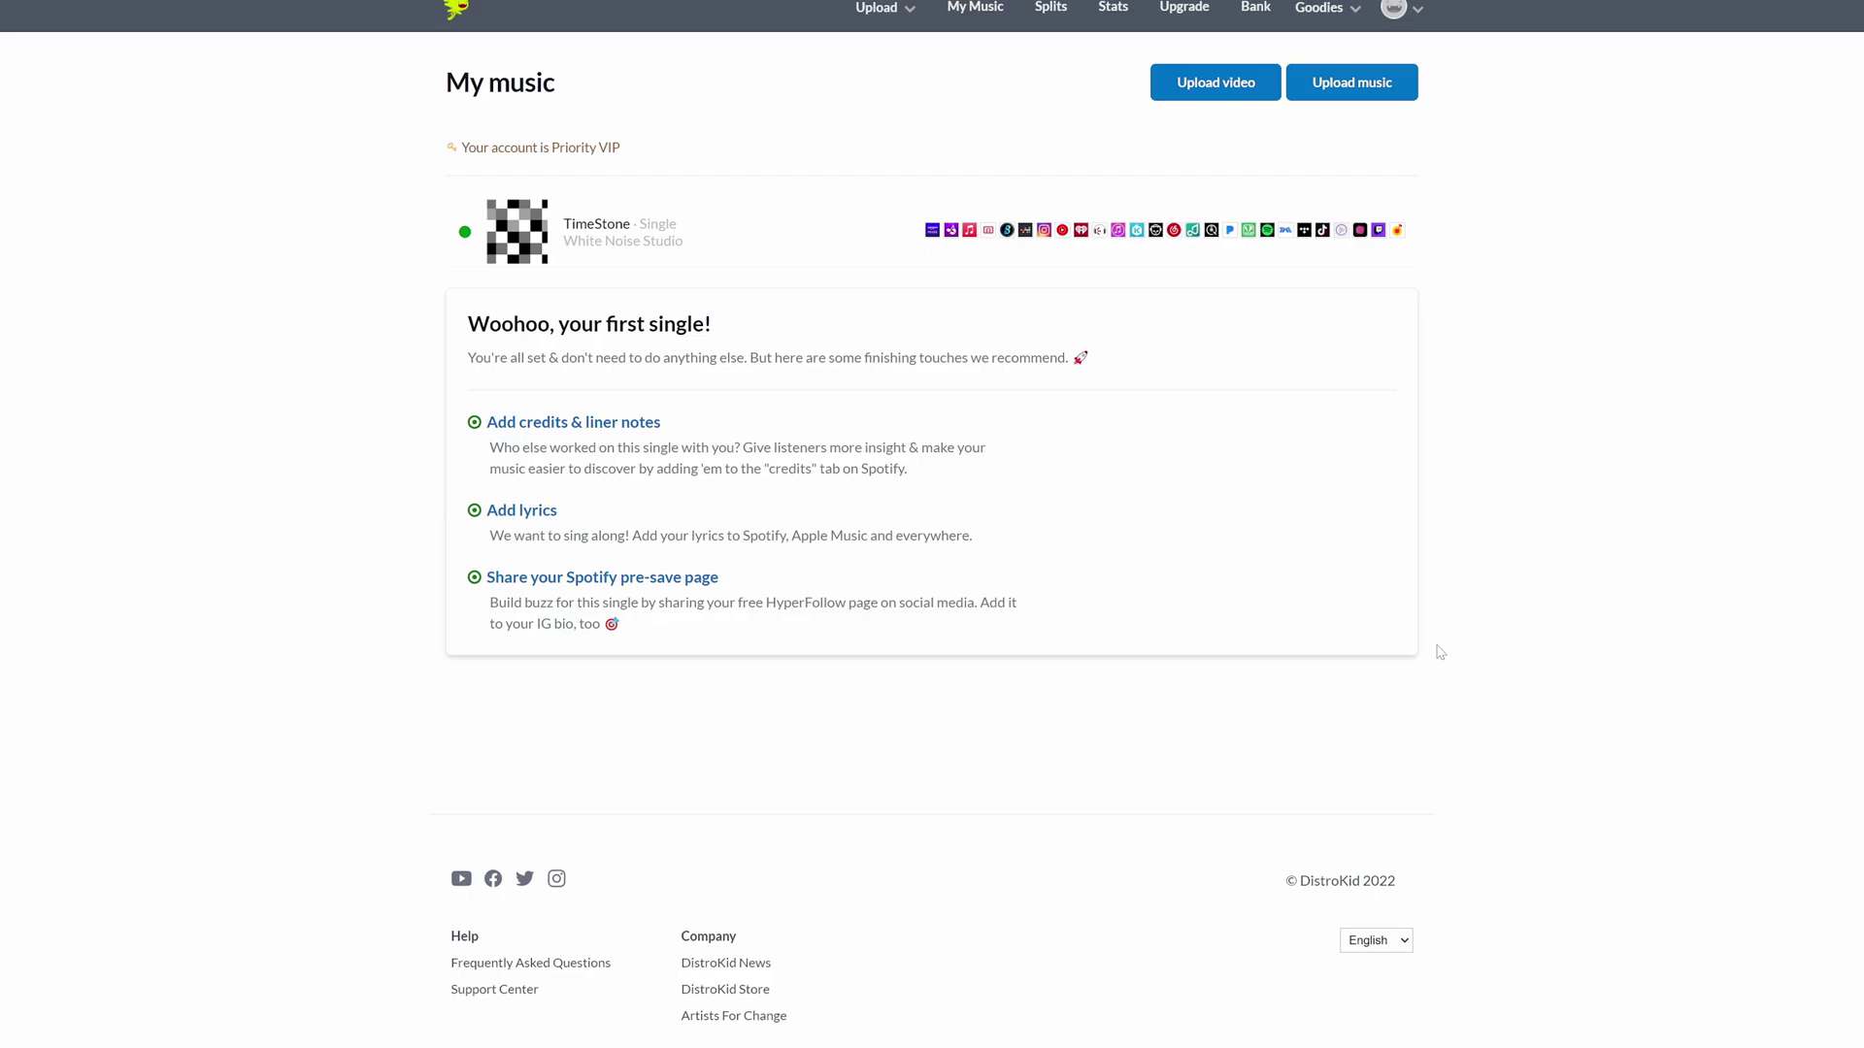
left_click(1352, 82)
scroll(932, 525, "down", 8)
scroll(924, 525, "down", 4)
scroll(924, 525, "down", 1)
scroll(924, 525, "down", 1)
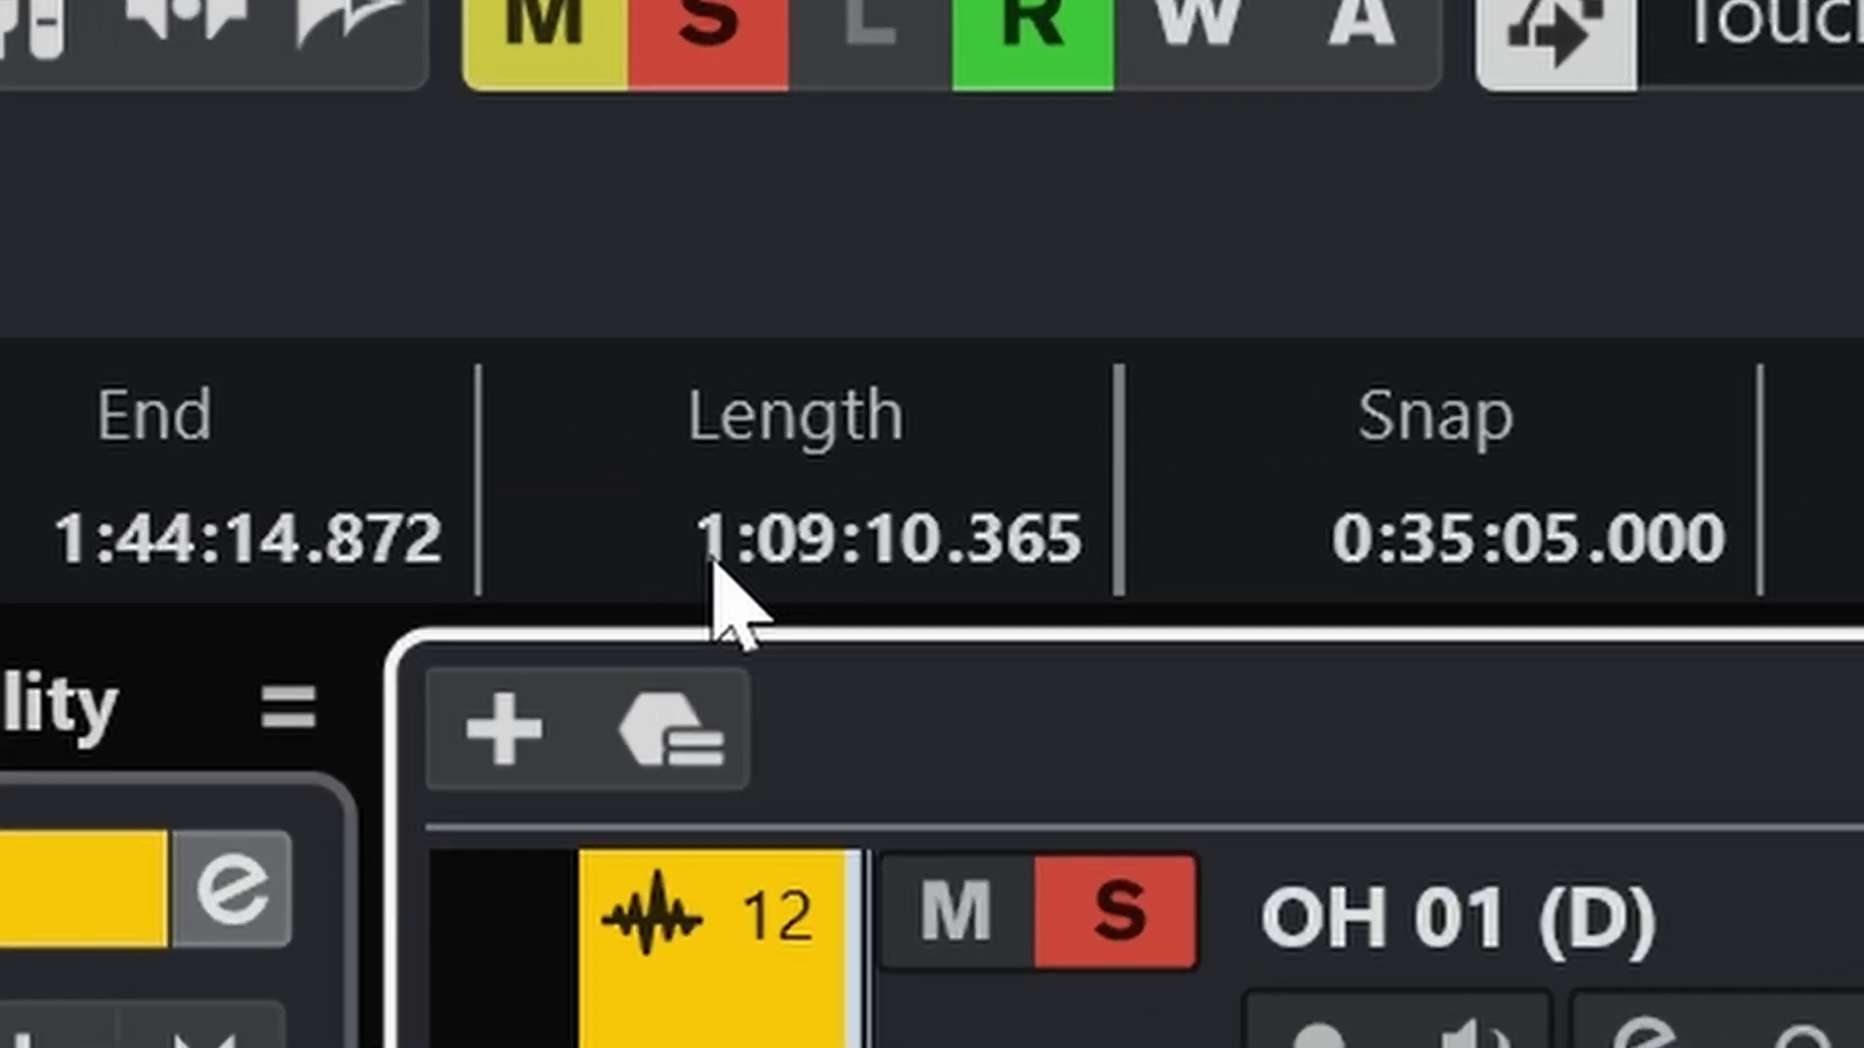
Step: Inspect the OH 02 event's Length value and leave it unchanged
left_click(329, 117)
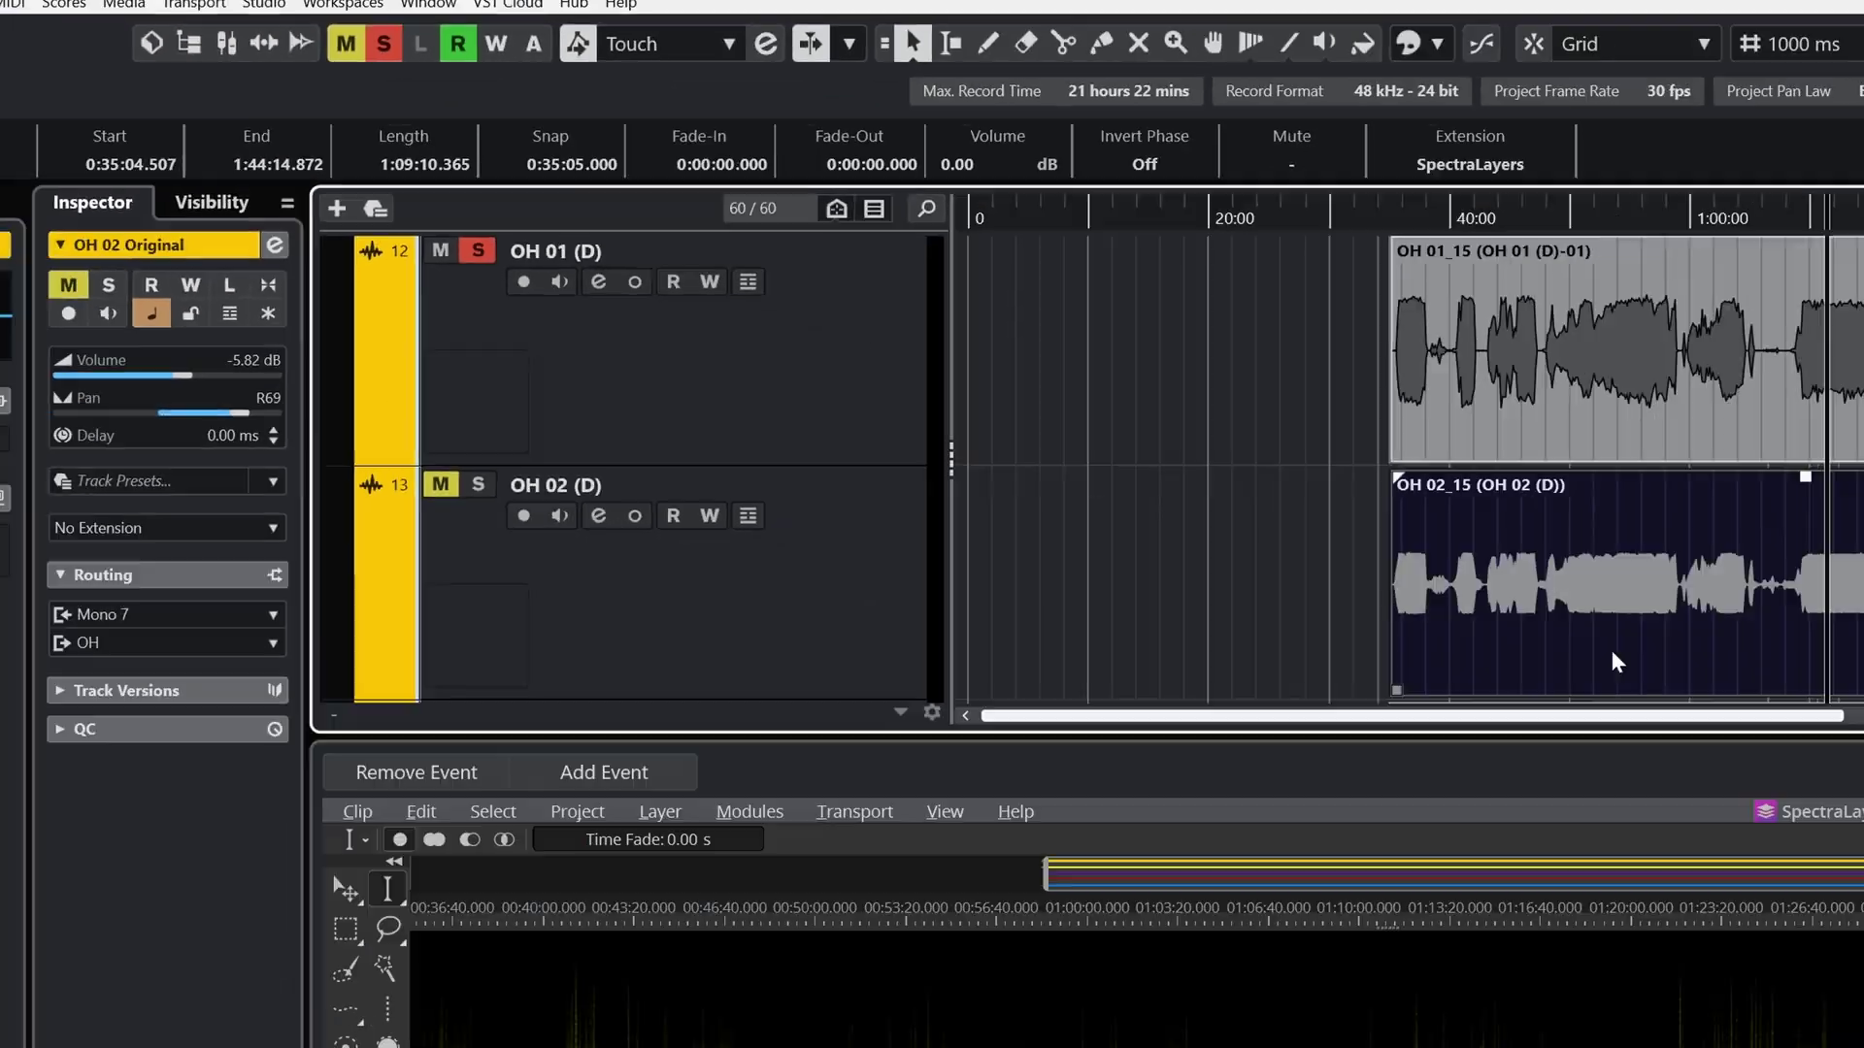
left_click(1042, 366)
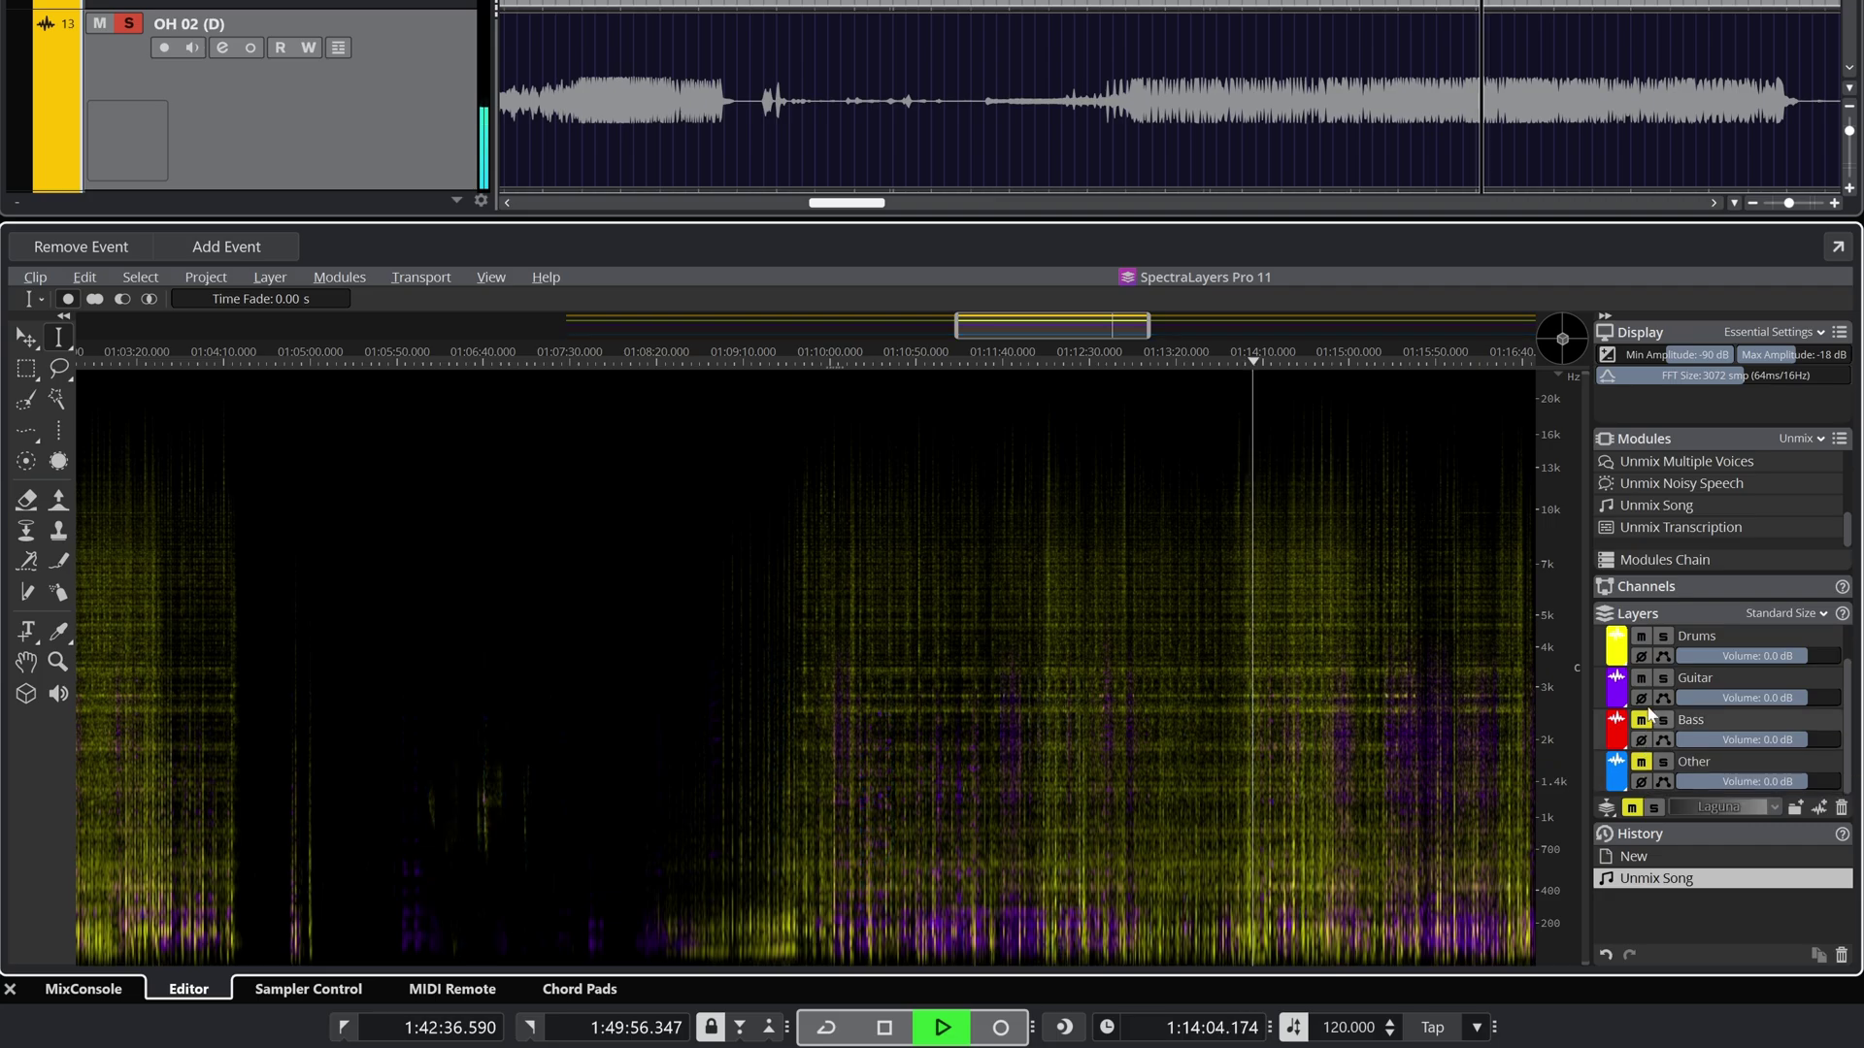
Step: Mute and unmute the Guitar and Bass stems during playback, jumping to different points in the track
left_click(1641, 678)
left_click(1293, 359)
left_click(1640, 679)
left_click(1641, 721)
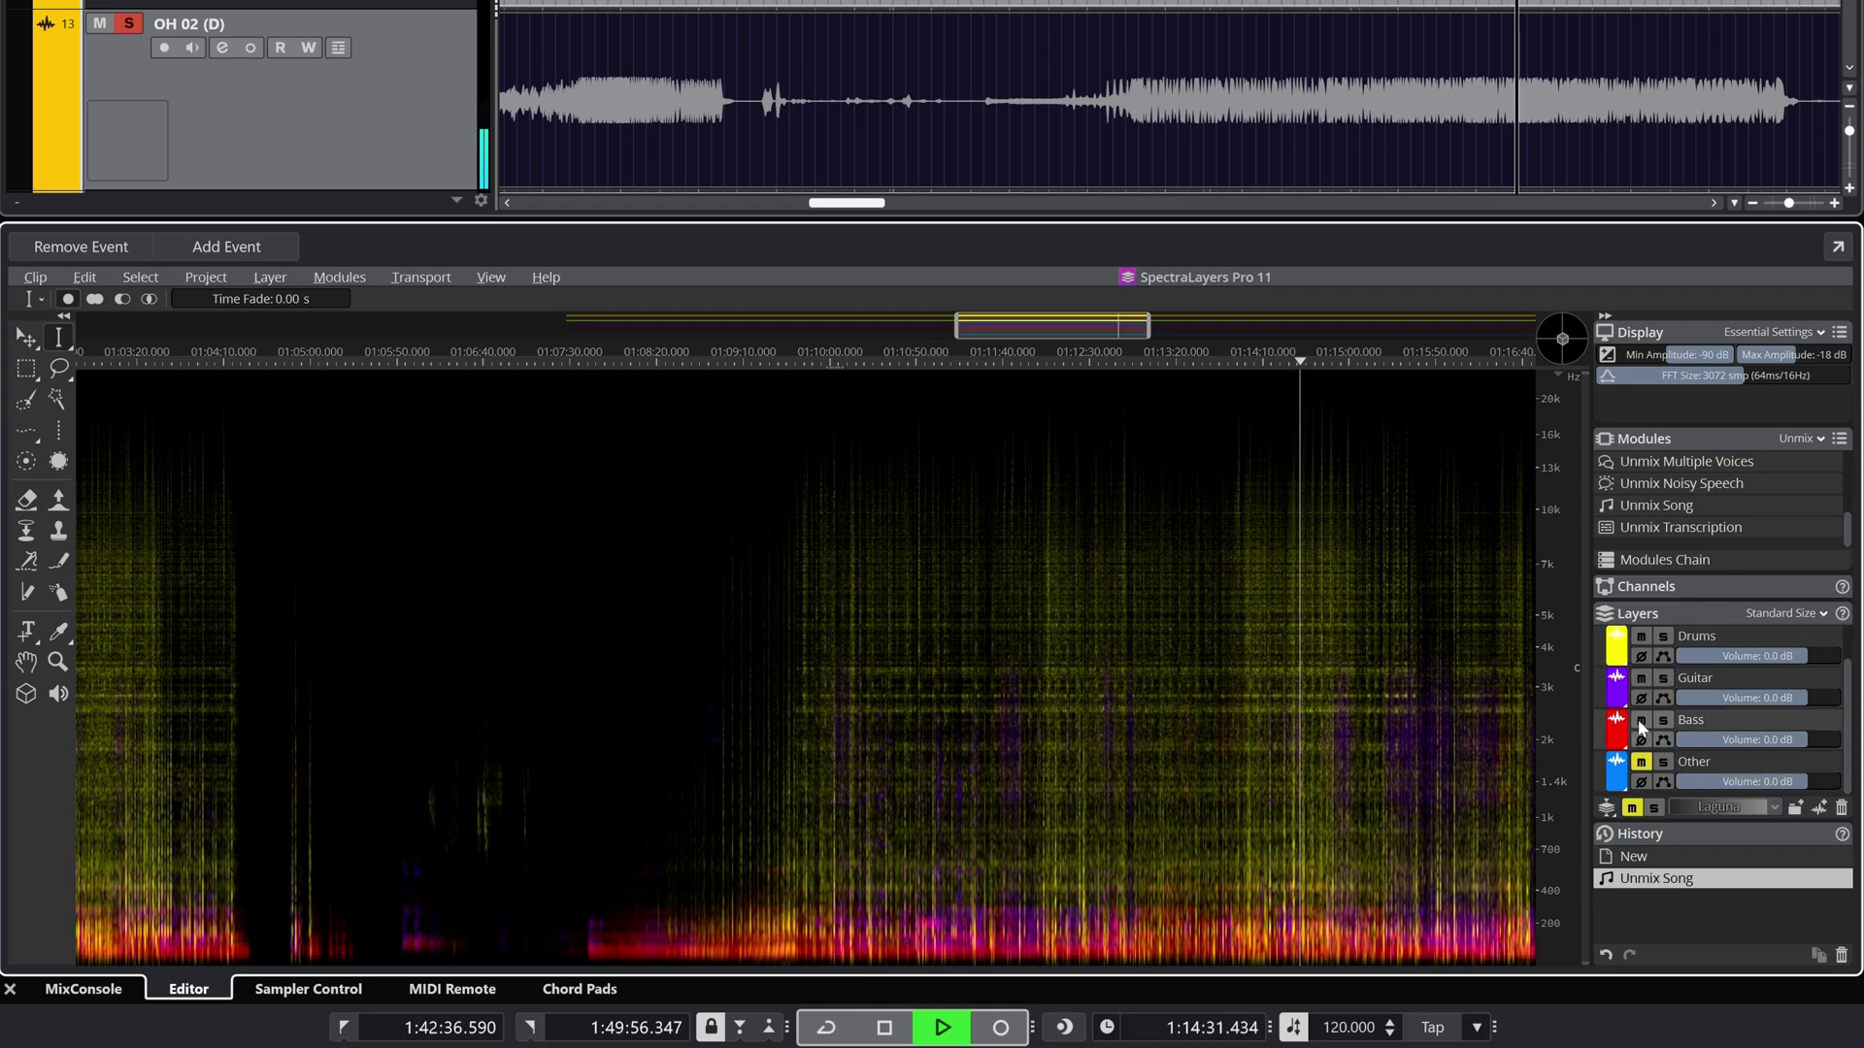
left_click(1641, 720)
left_click(1641, 678)
left_click(1050, 366)
Step: Solo the Guitar and Bass stems together
left_click_drag(1850, 711, 1850, 657)
left_click(1664, 719)
left_click(1664, 762)
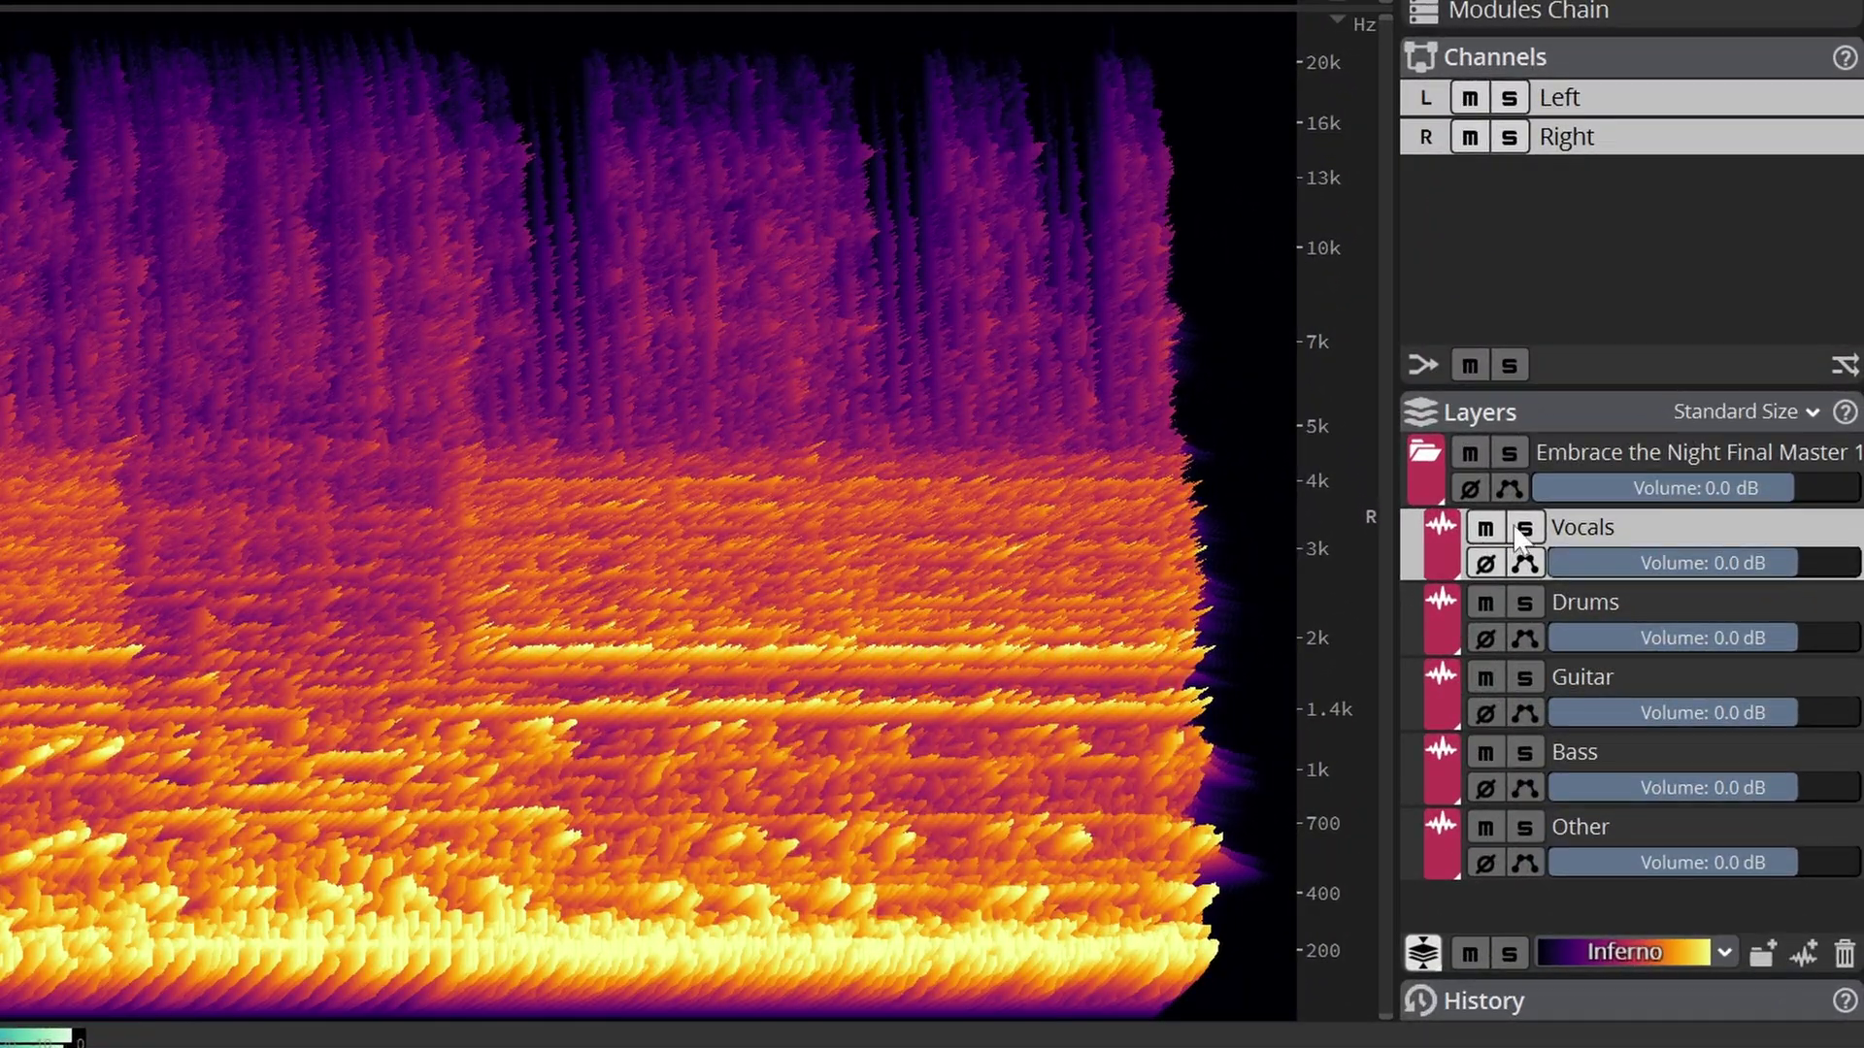
Step: Solo Vocals, then Drums, then Guitar, finishing with only the Bass stem soloed
left_click(1524, 529)
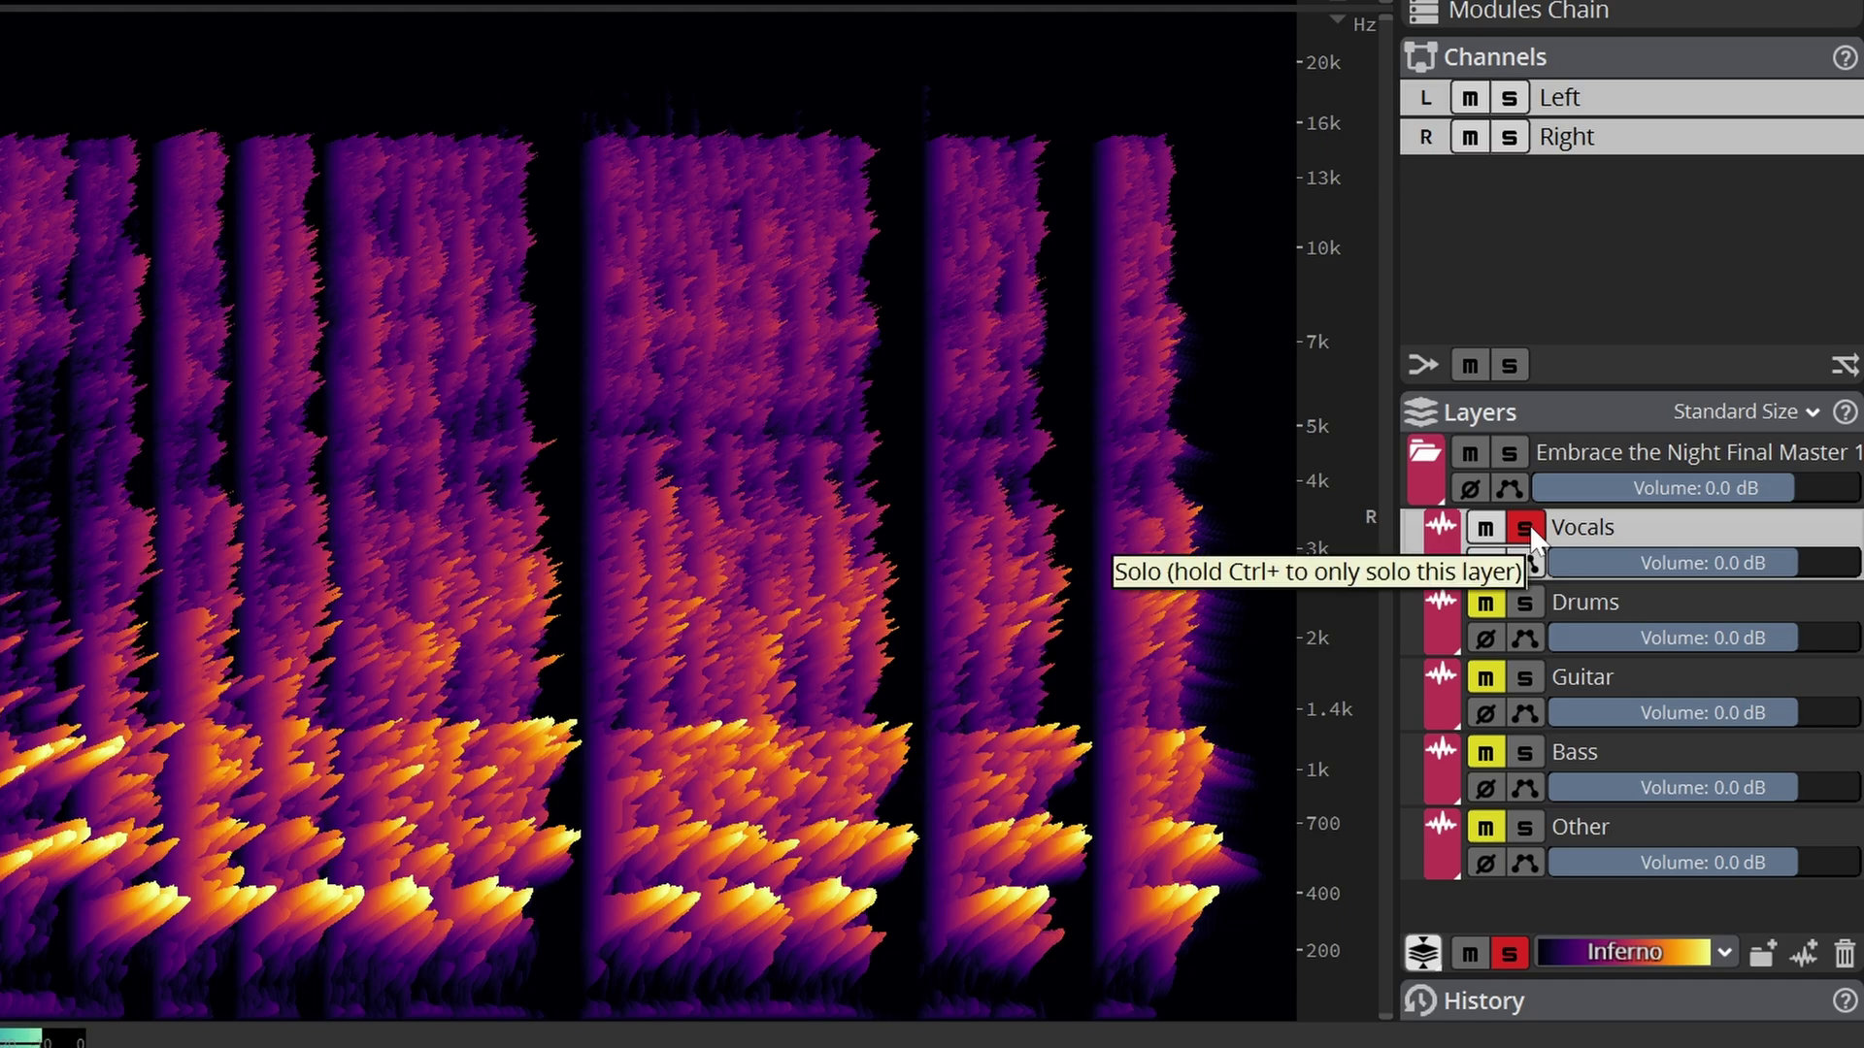
left_click(1524, 604)
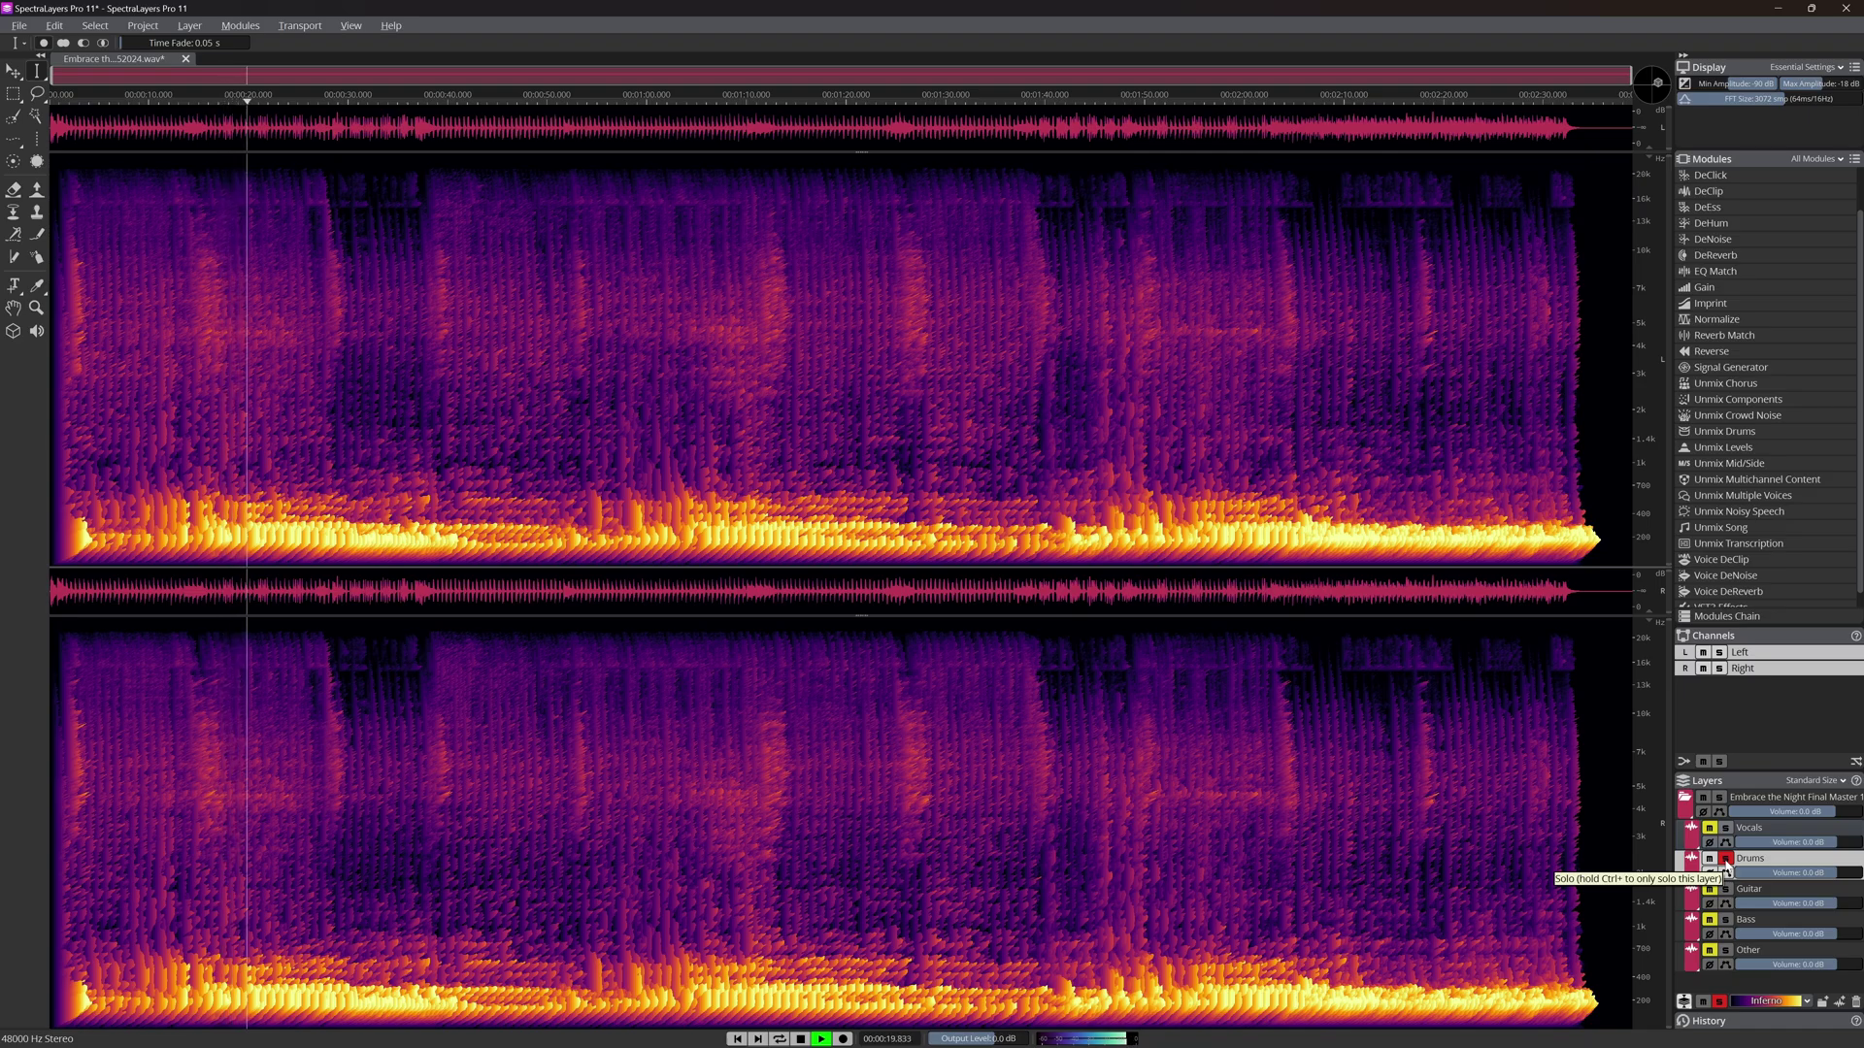
left_click(1726, 890)
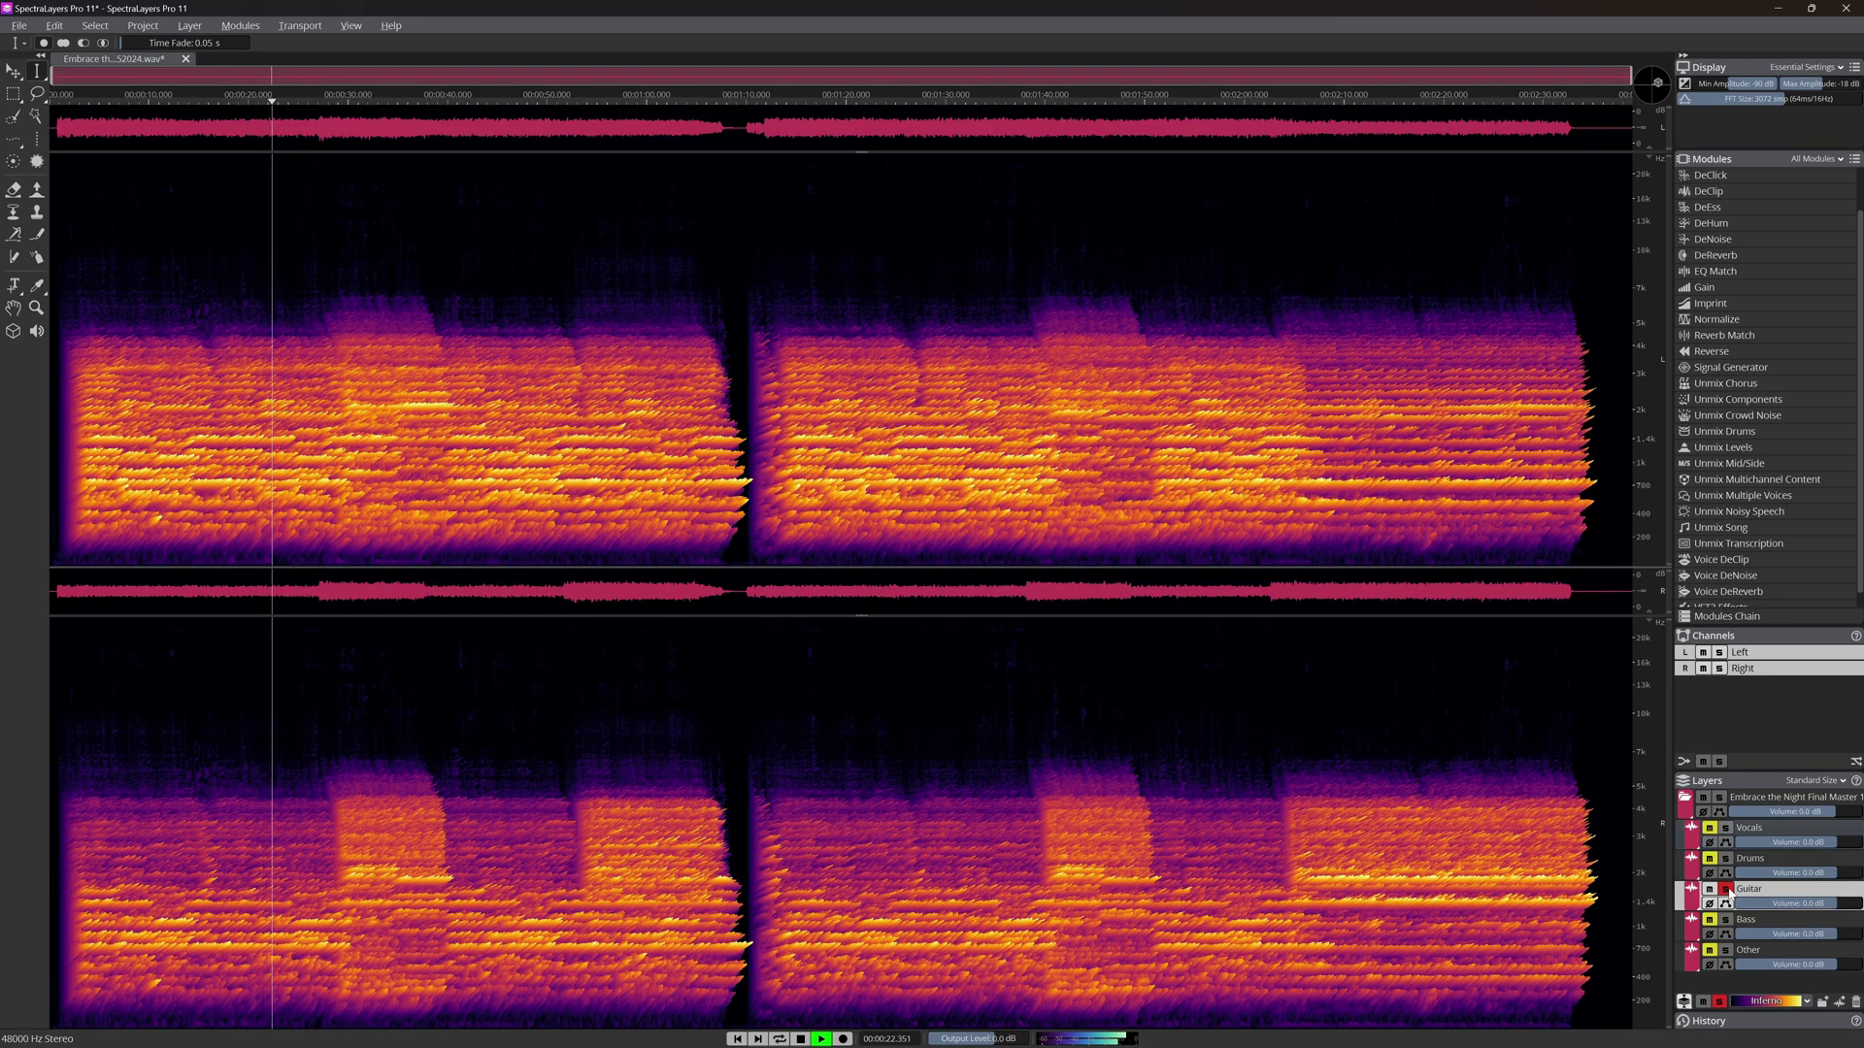
left_click(1727, 890)
left_click(1727, 921)
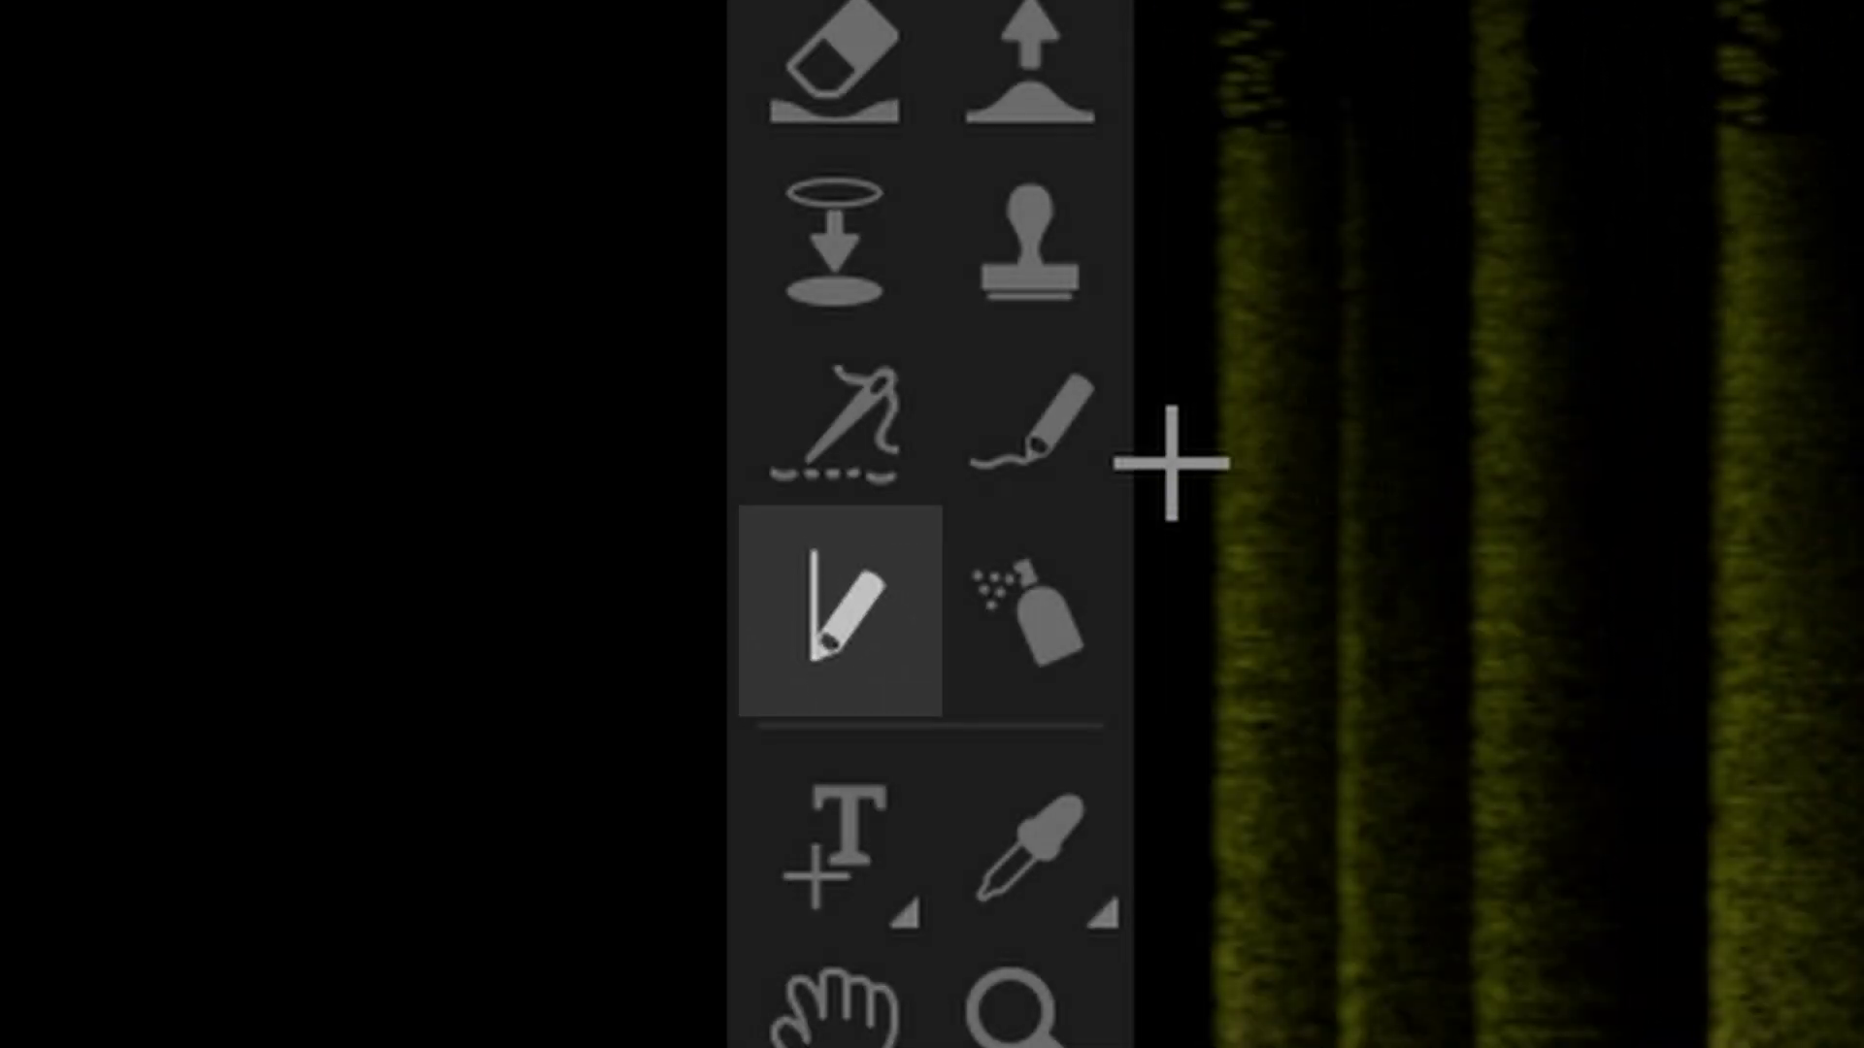
Step: Pick the Transient Pencil, solo the Drums stem, and zoom into a few drum hits
left_click(898, 607)
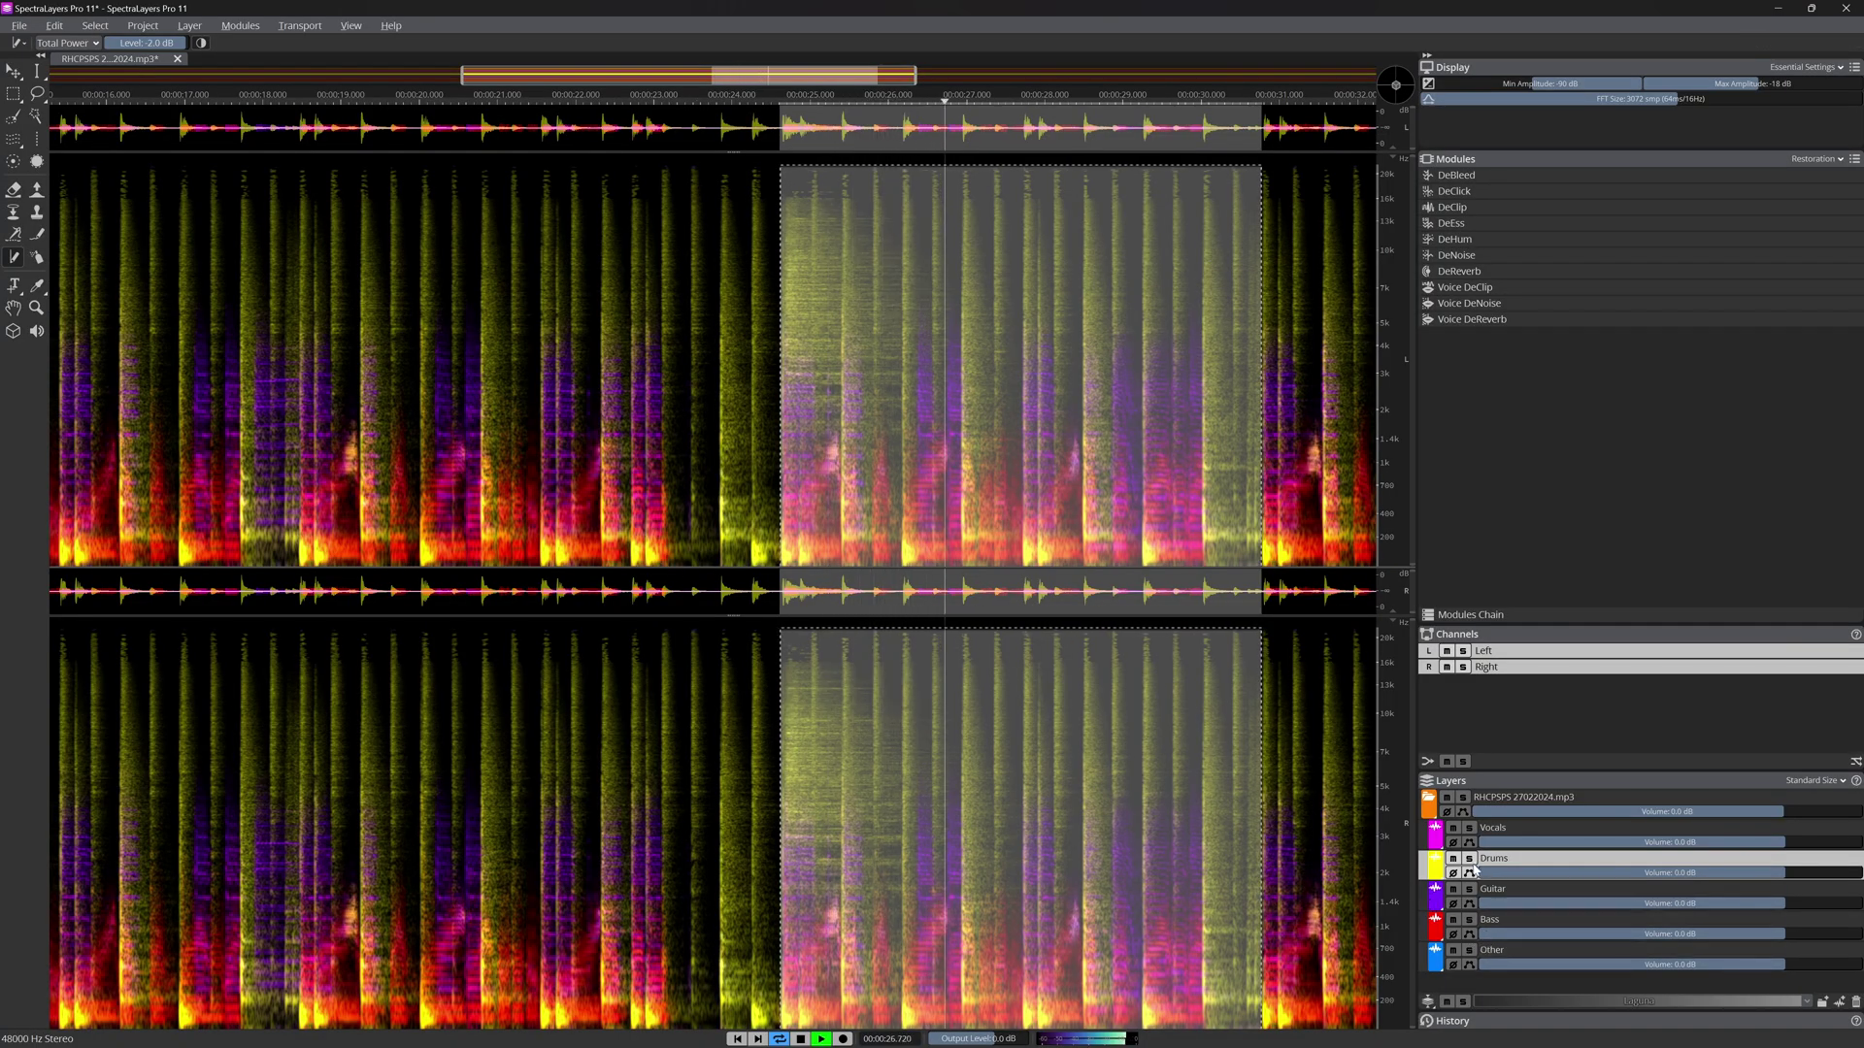
left_click(1469, 858)
scroll(859, 422, "up", 2)
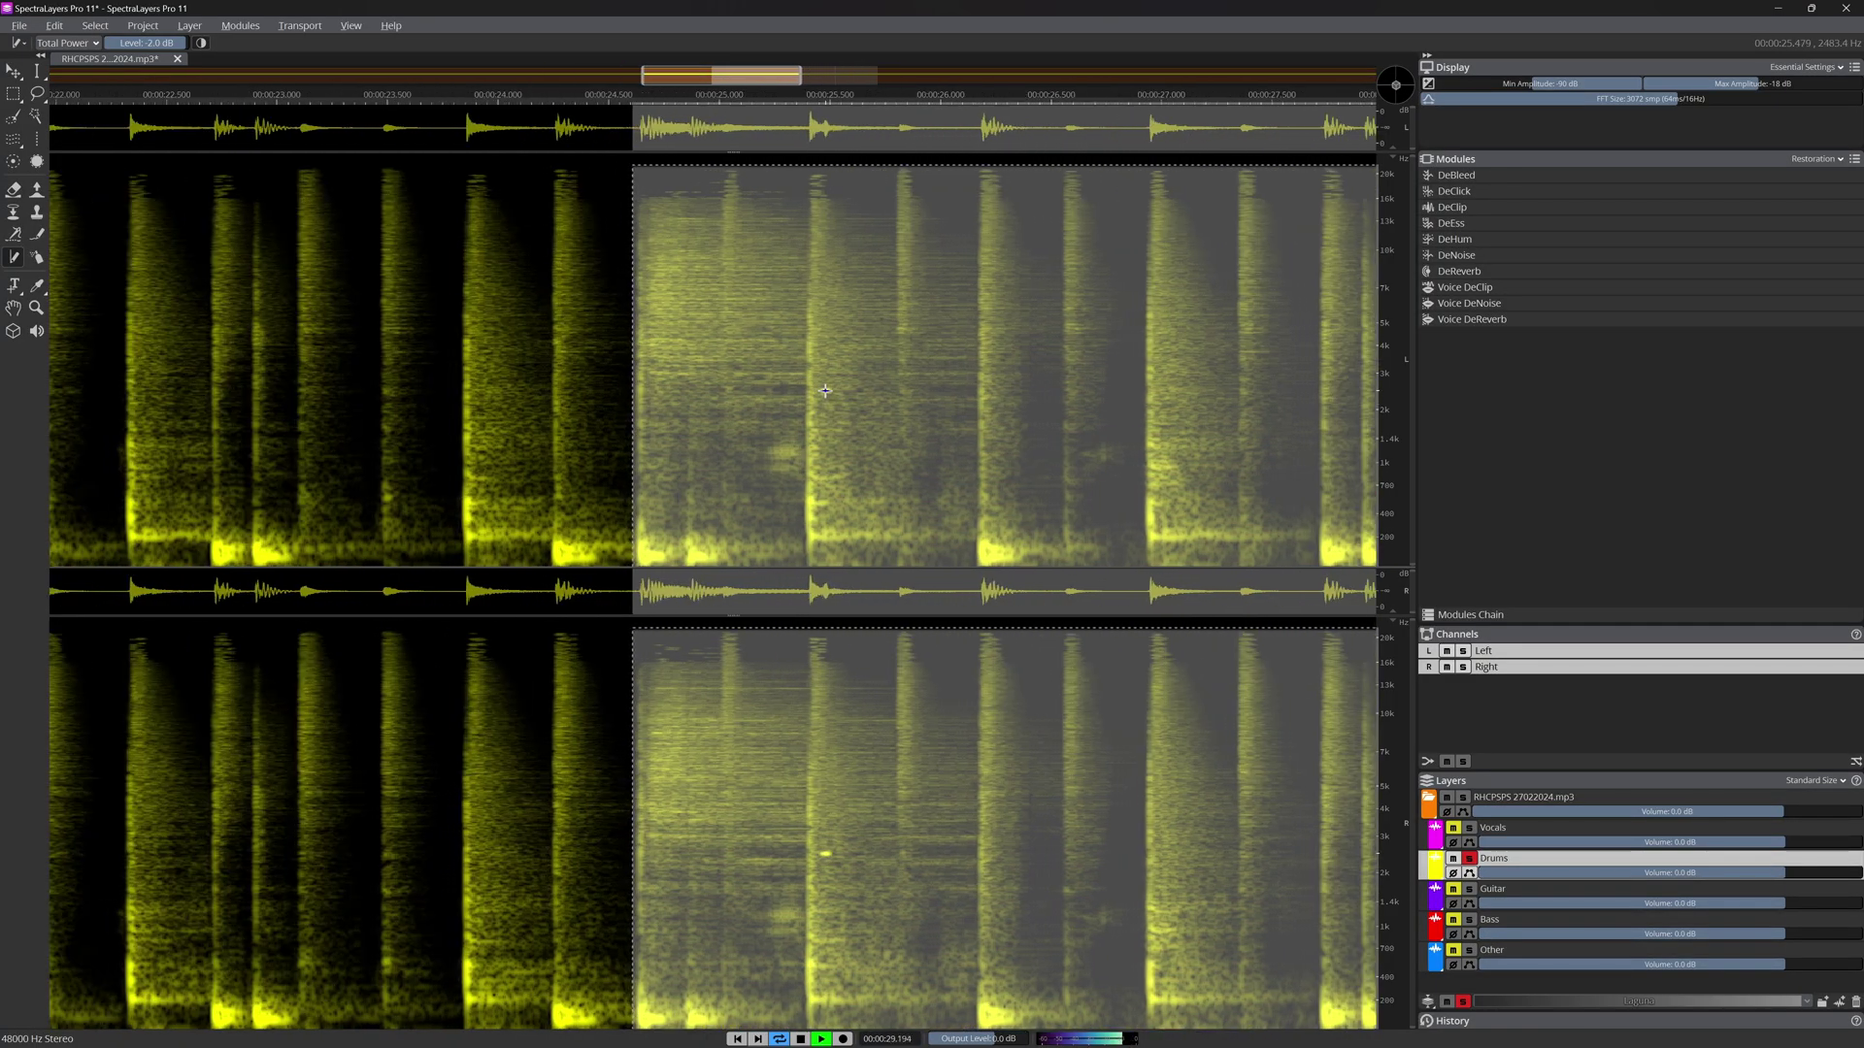